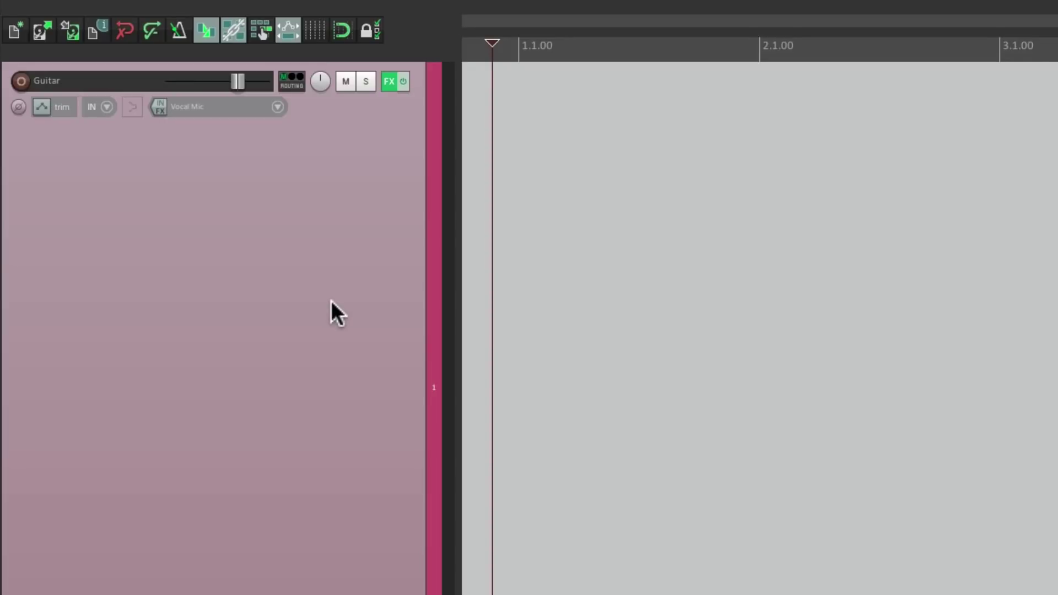
Set the Guitar track's input to Input: Mono > Guitar
{"action": "left_click", "coordinate": [278, 107]}
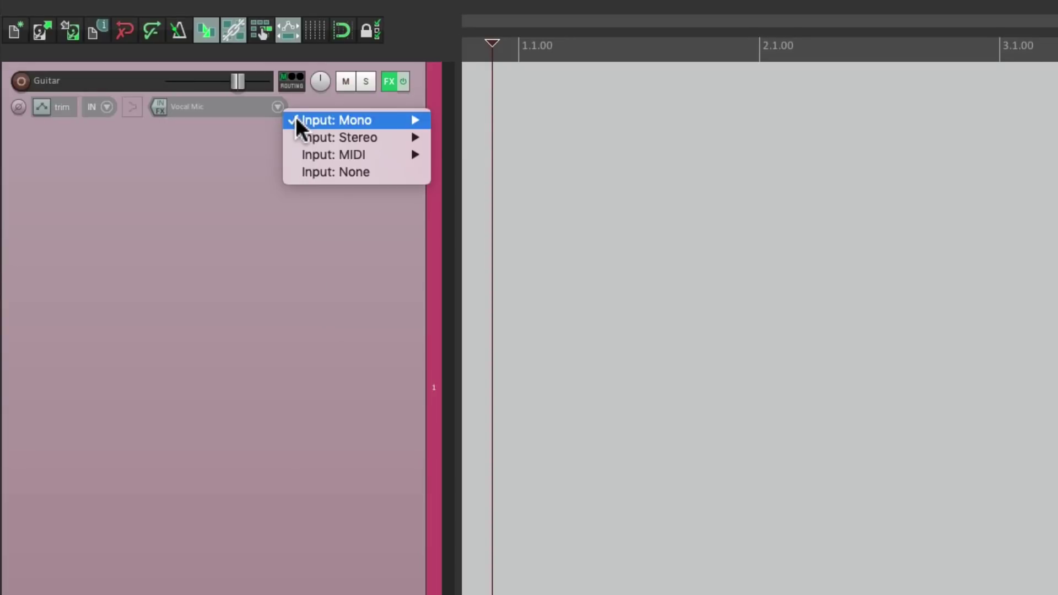
{"action": "mouse_move", "coordinate": [297, 120]}
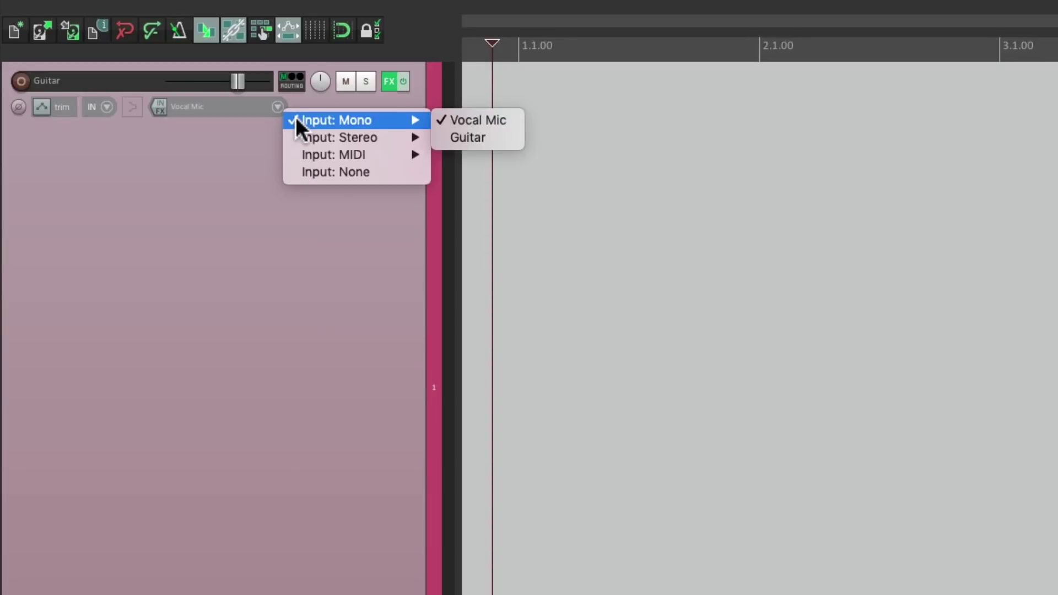
{"action": "left_click", "coordinate": [508, 136]}
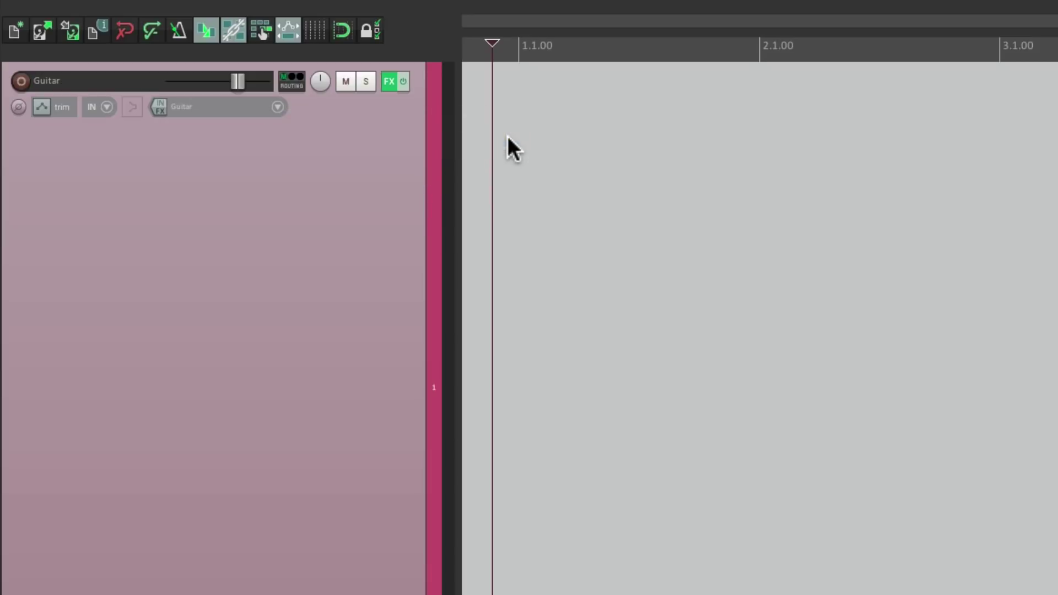
Set the track to Monitor Input (Tape Auto Style) and arm it for recording
{"action": "right_click", "coordinate": [134, 105]}
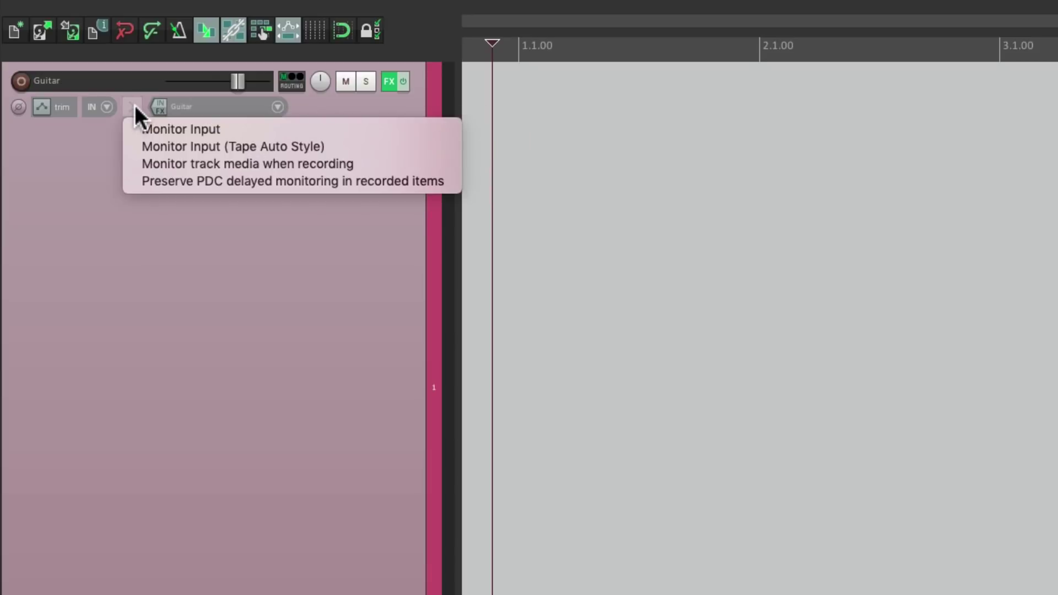
{"action": "left_click", "coordinate": [128, 146]}
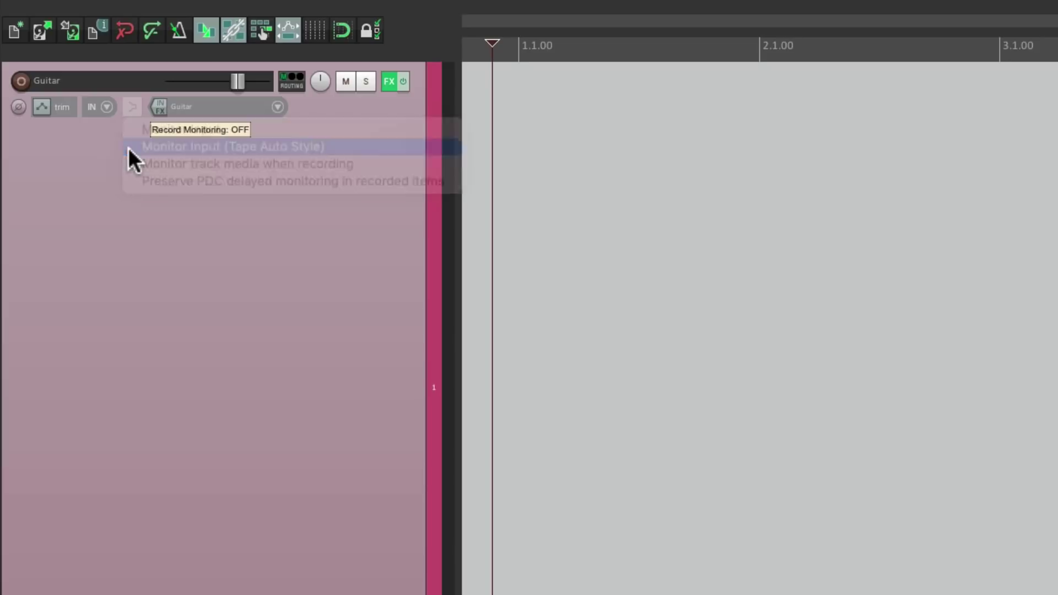
{"action": "left_click", "coordinate": [20, 80]}
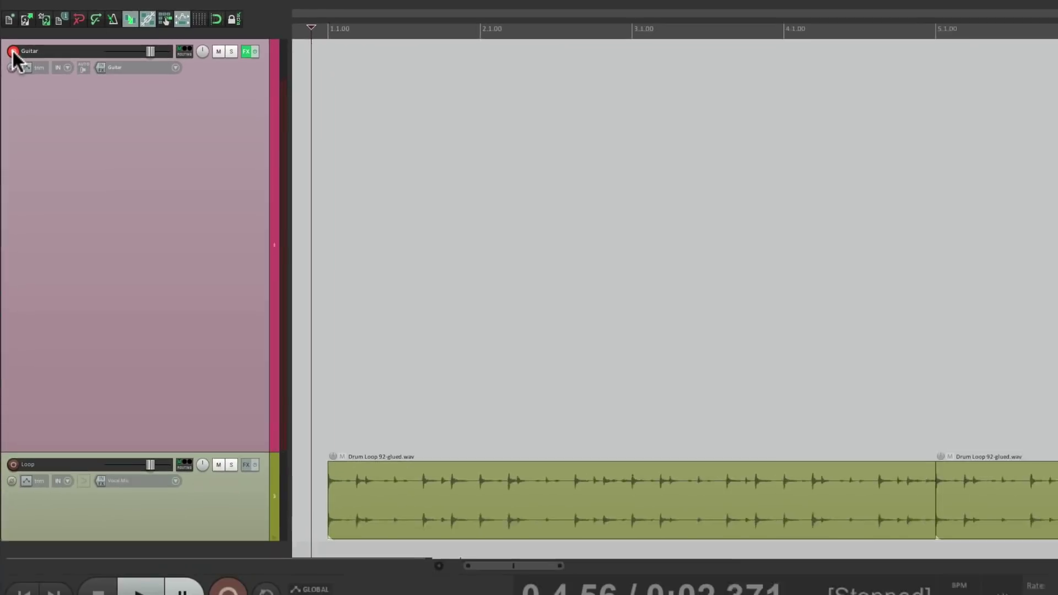
Record a guitar take over the drum loop with Ctrl+R, then stop recording
{"action": "key", "text": "ctrl+r"}
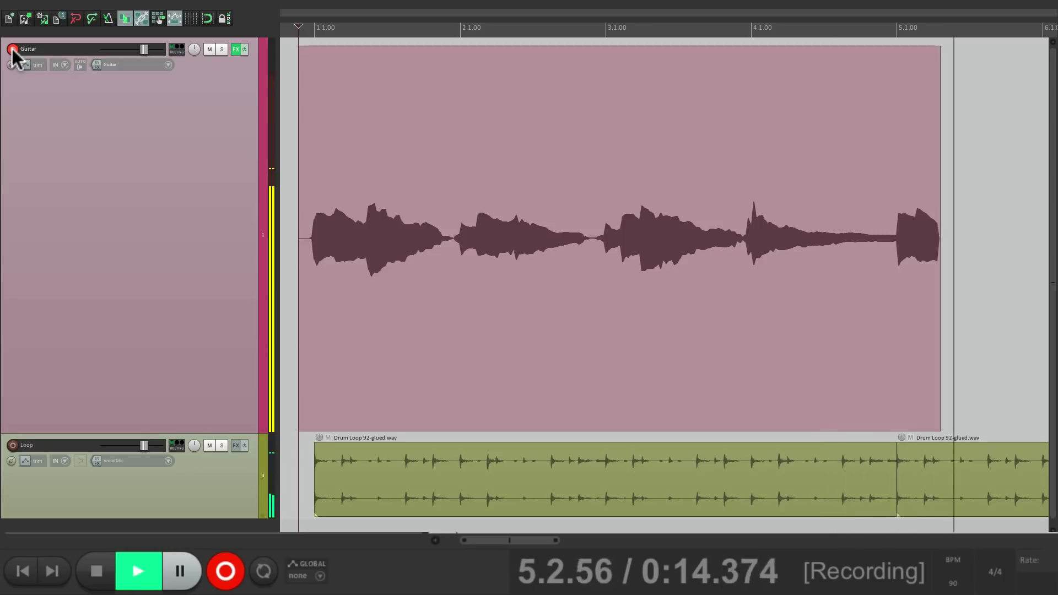
{"action": "key", "text": "space"}
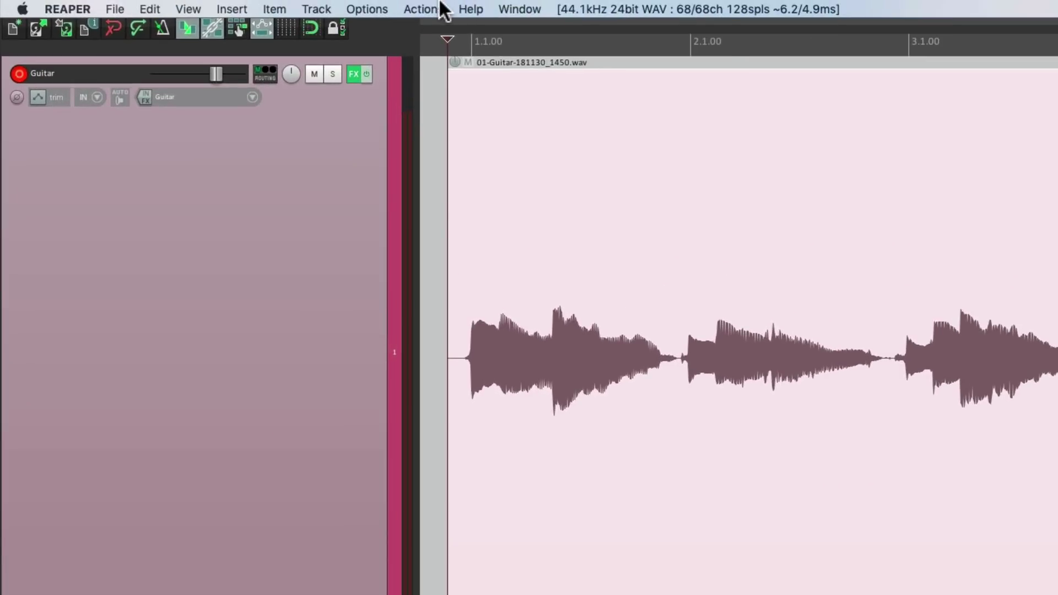
{"action": "left_click", "coordinate": [443, 8]}
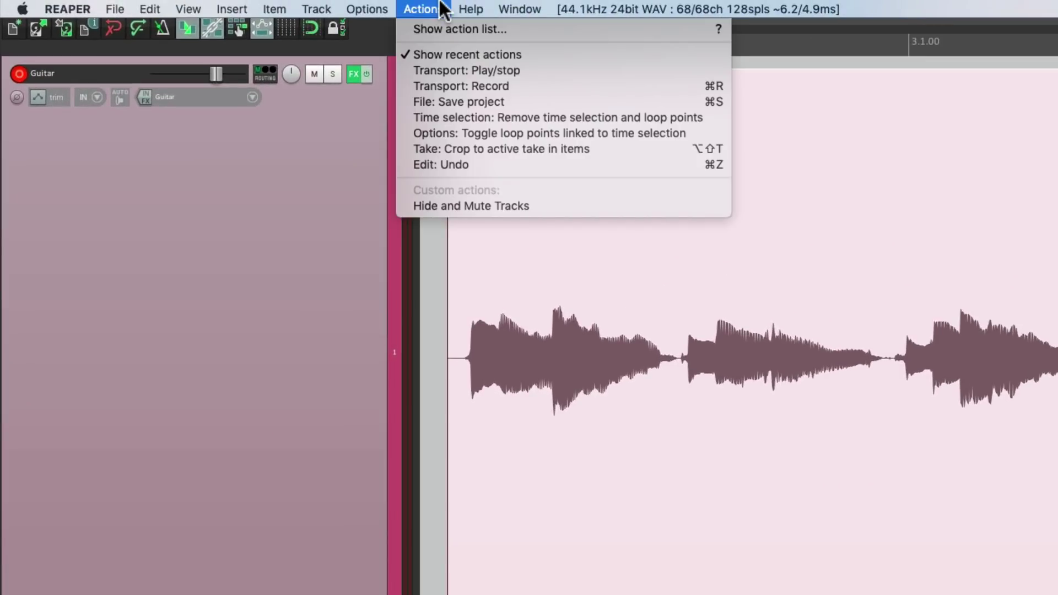
{"action": "left_click", "coordinate": [433, 29]}
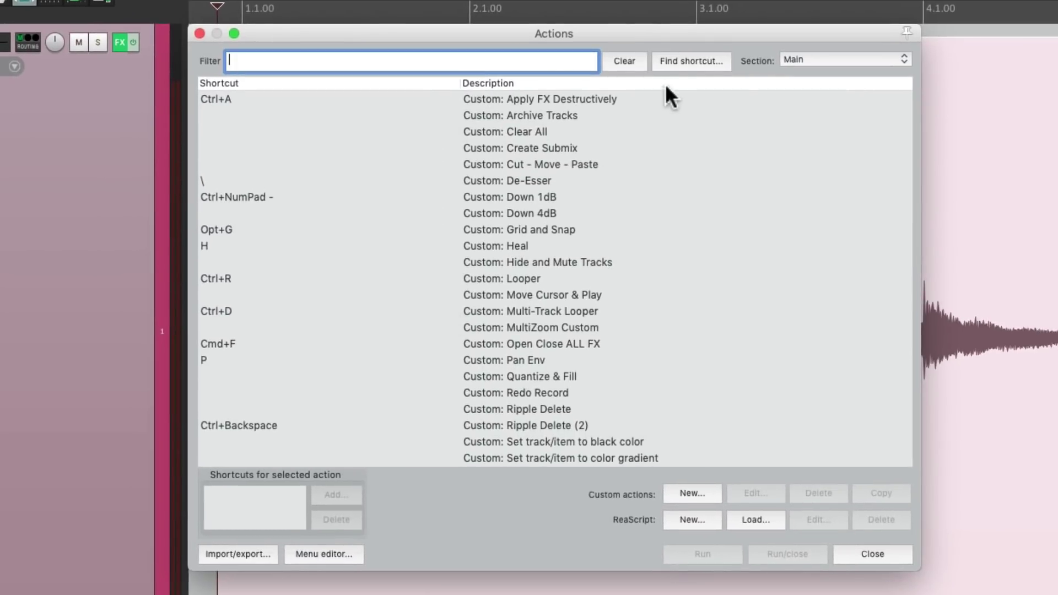
{"action": "left_click", "coordinate": [672, 58]}
{"action": "key", "text": "super+r"}
{"action": "scroll", "coordinate": [614, 253], "scroll_direction": "down", "scroll_amount": 5}
{"action": "left_click", "coordinate": [573, 292]}
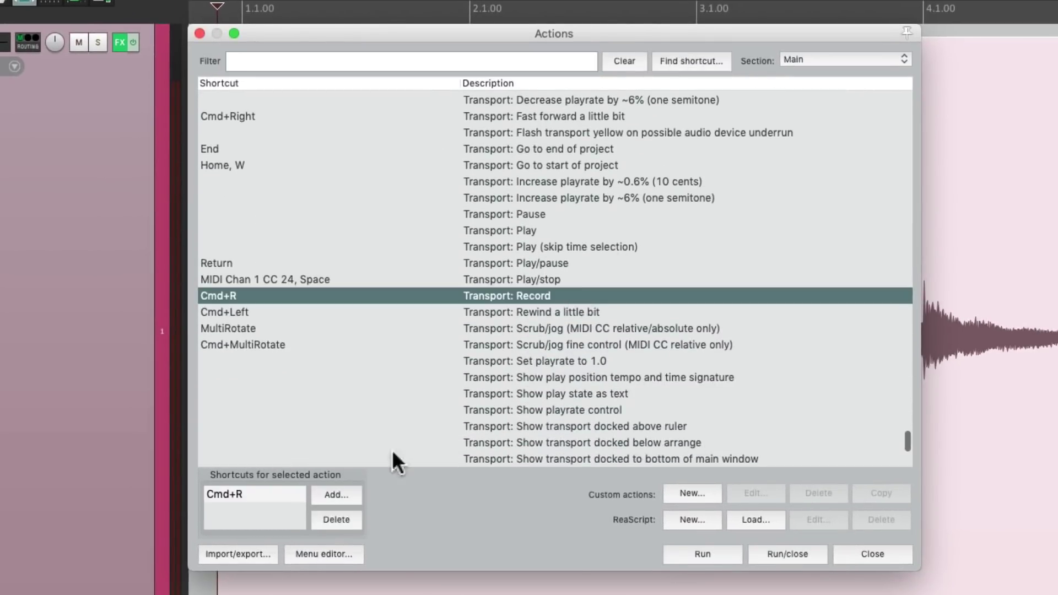
{"action": "left_click", "coordinate": [351, 497]}
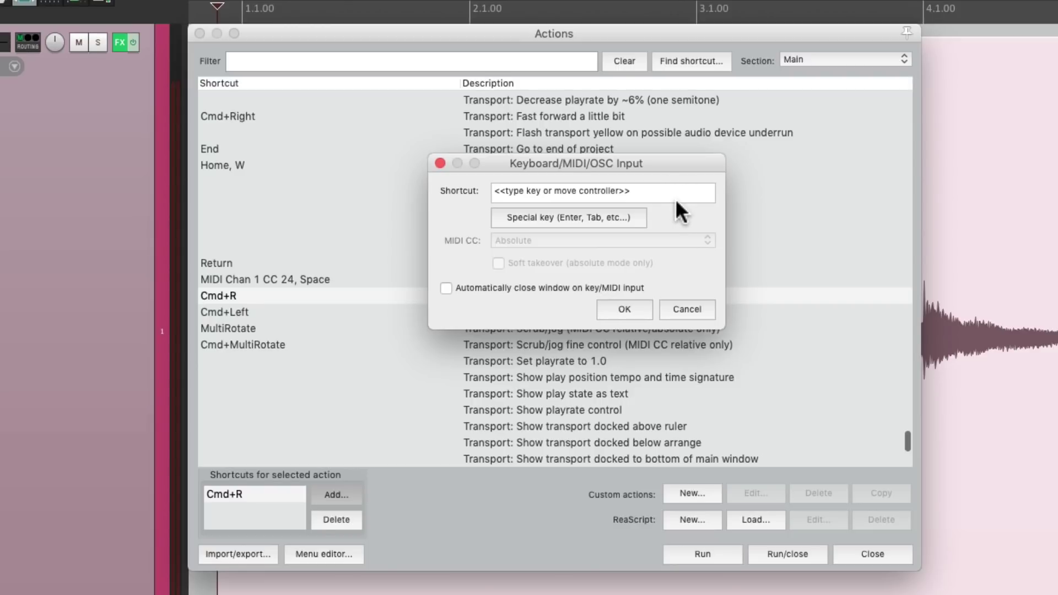
{"action": "left_click", "coordinate": [693, 308]}
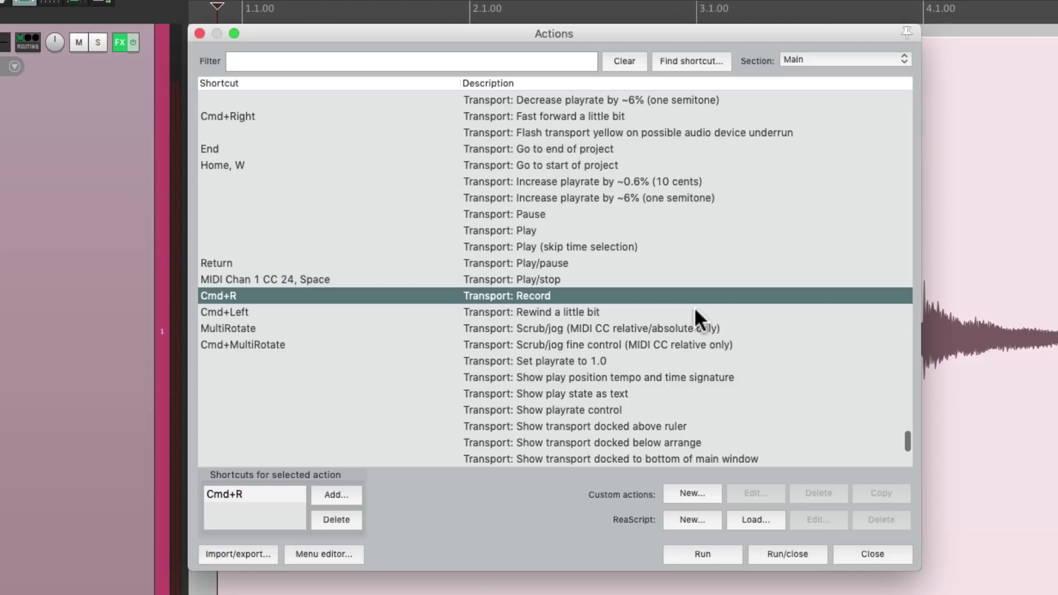
{"action": "left_click", "coordinate": [853, 547]}
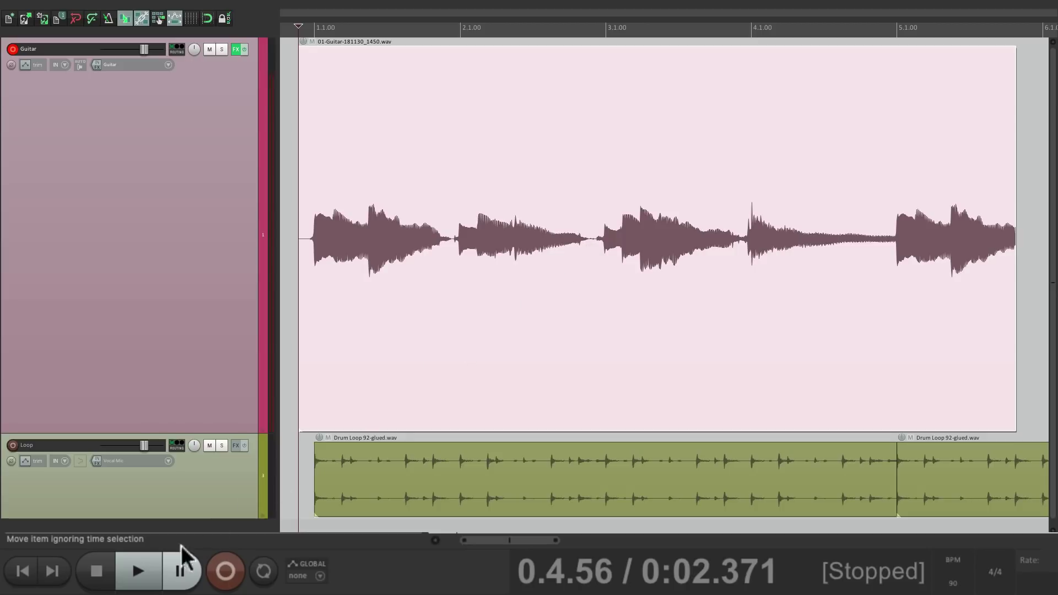
During playback, punch in a new take of the second chord from bar 2 to bar 3
{"action": "left_click", "coordinate": [150, 570]}
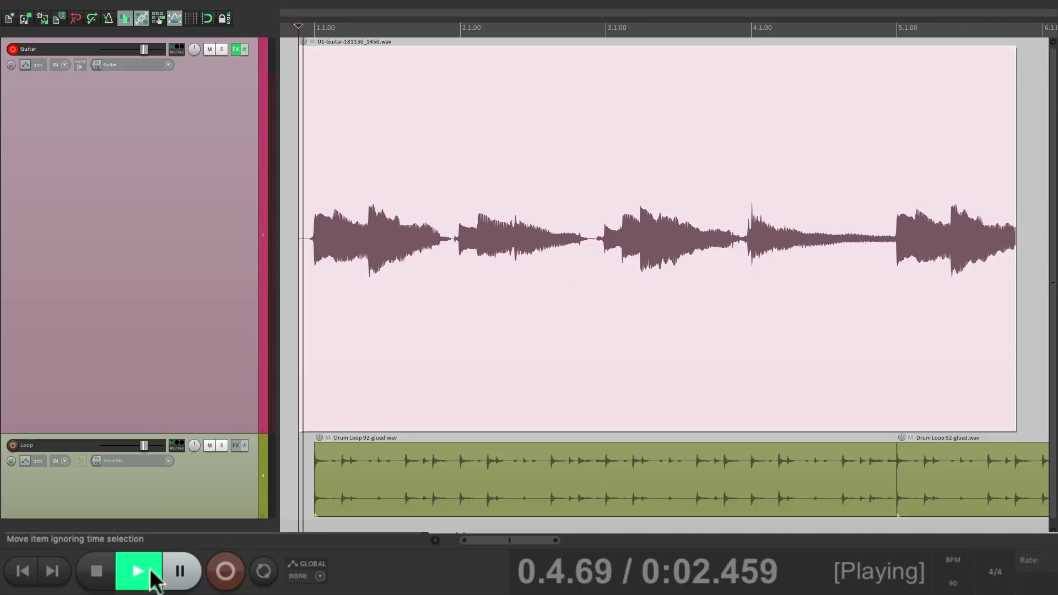
{"action": "left_click", "coordinate": [228, 573]}
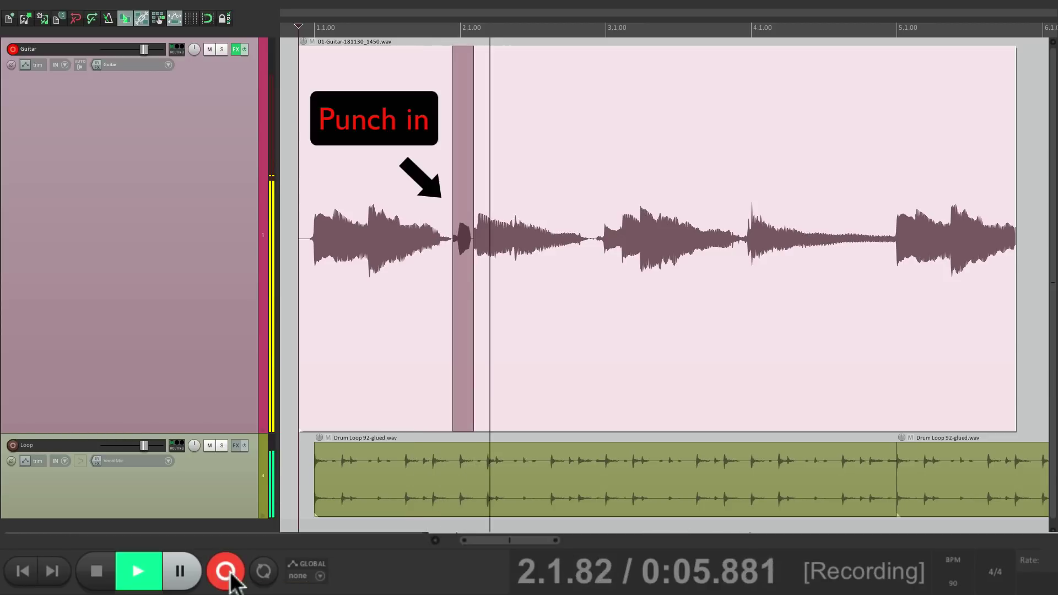
{"action": "left_click", "coordinate": [227, 573]}
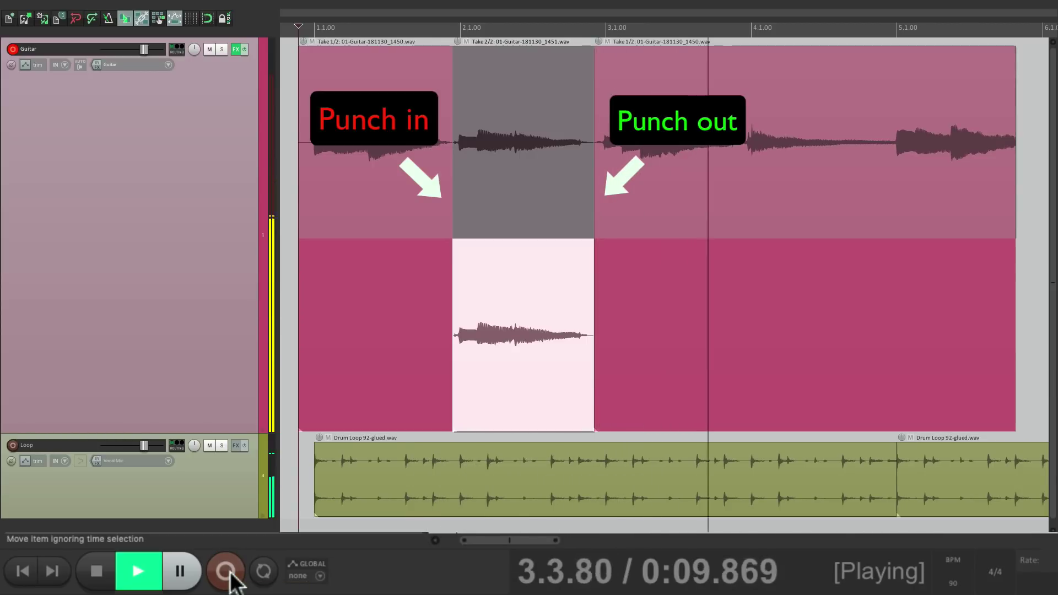
{"action": "key", "text": "space"}
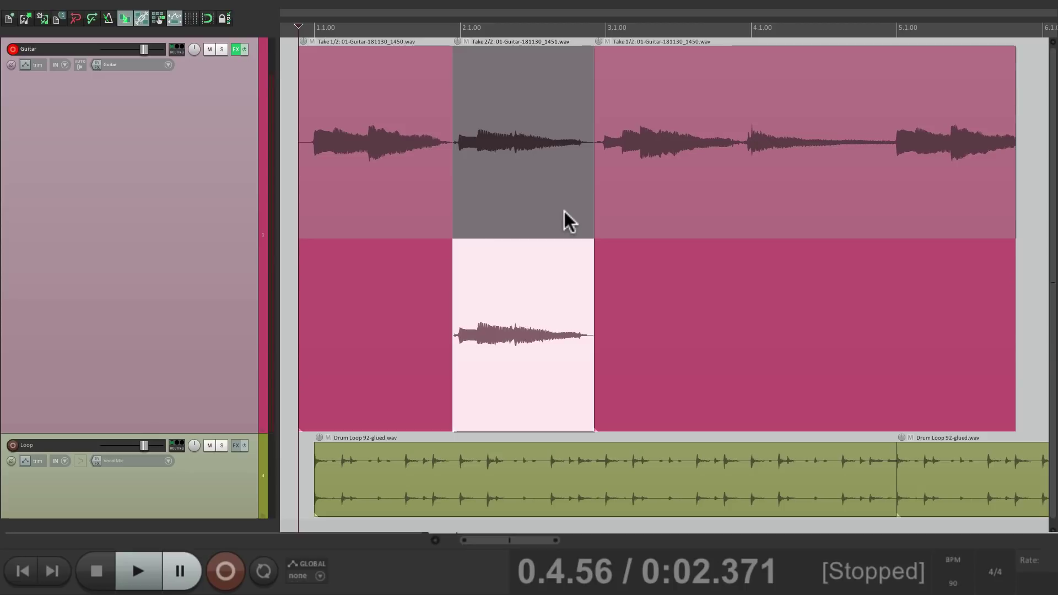
Audition both second-chord takes, keep Take 2/2 active, and select all Guitar items
{"action": "left_click", "coordinate": [503, 105]}
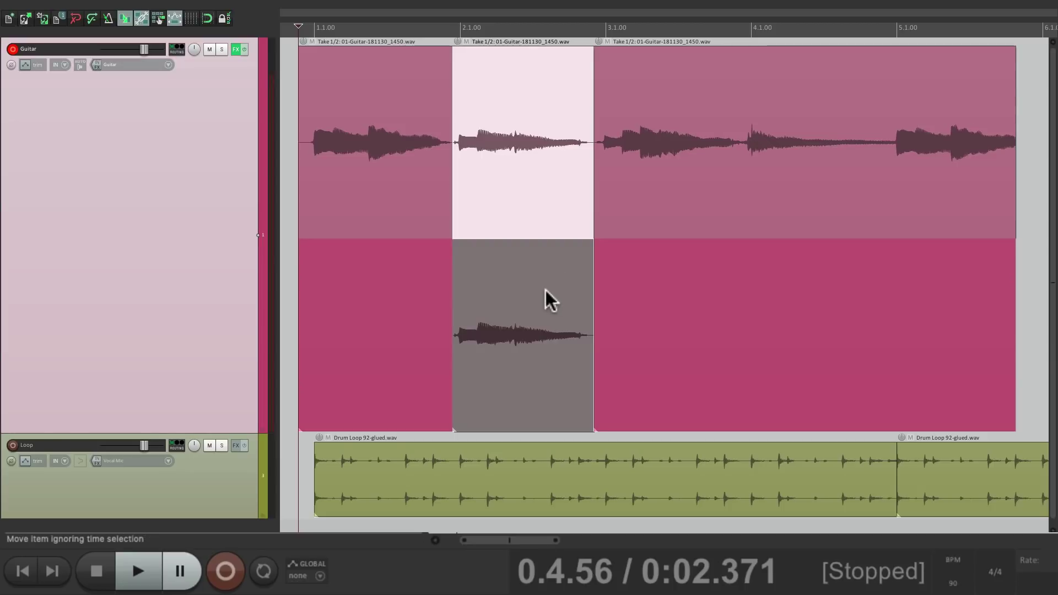
{"action": "left_click", "coordinate": [505, 274]}
{"action": "left_click", "coordinate": [499, 105]}
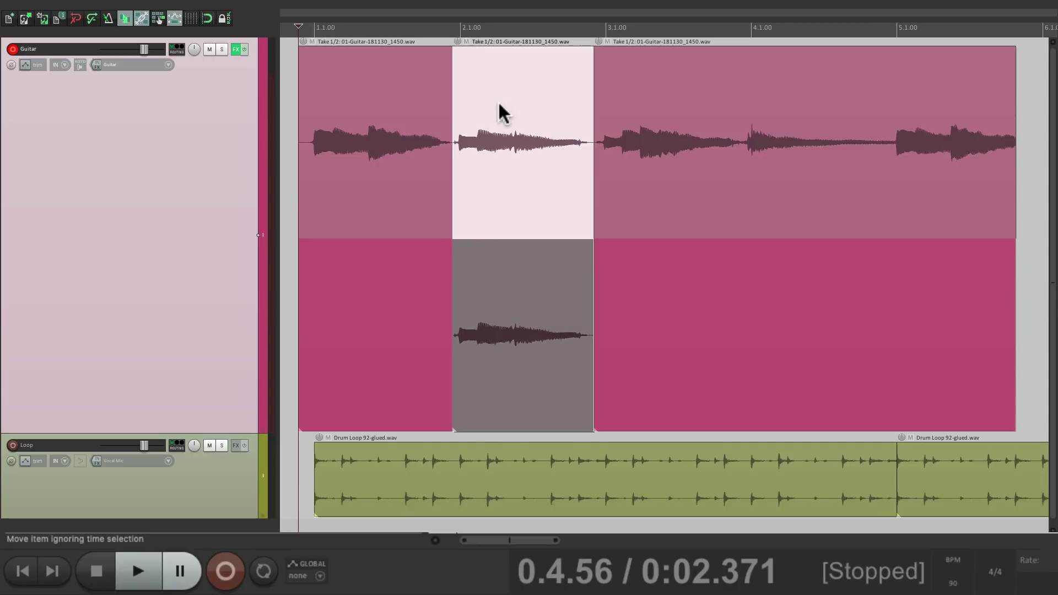
{"action": "left_click", "coordinate": [501, 294]}
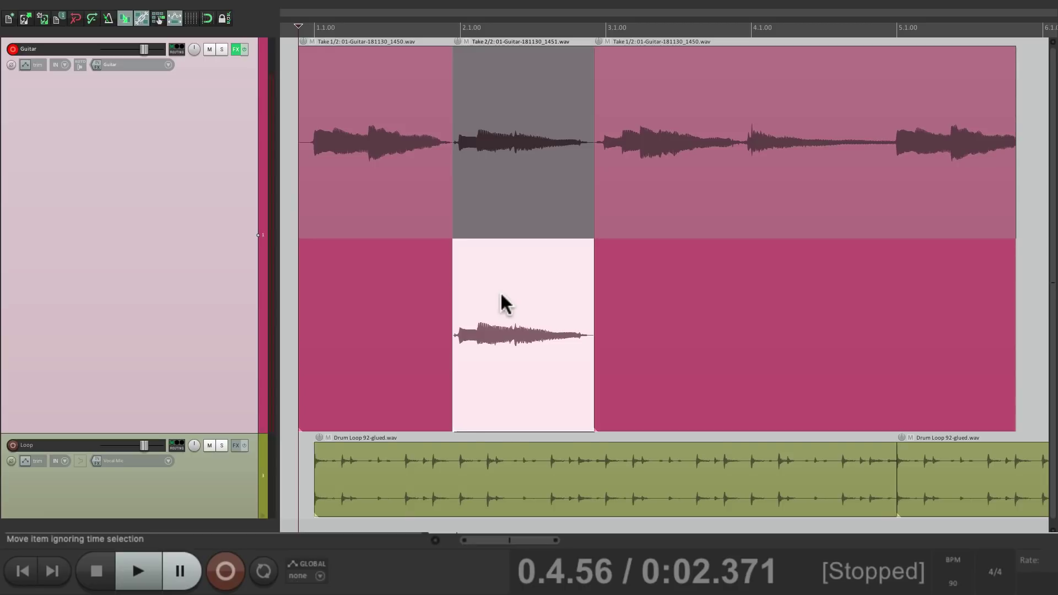
{"action": "key", "text": "t"}
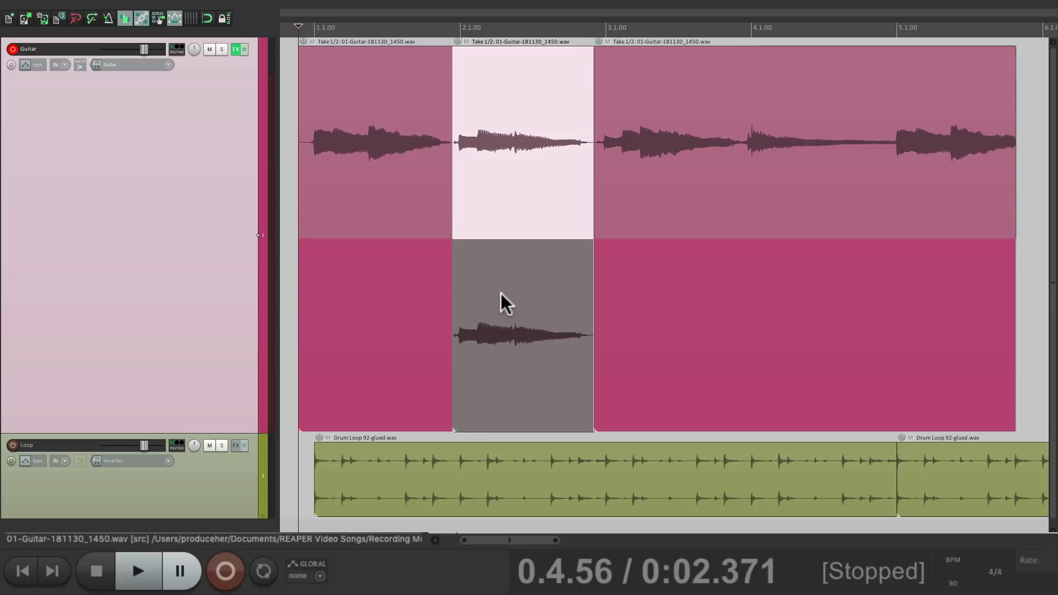
{"action": "key", "text": "t"}
{"action": "key", "text": "t"}
{"action": "key", "text": "t"}
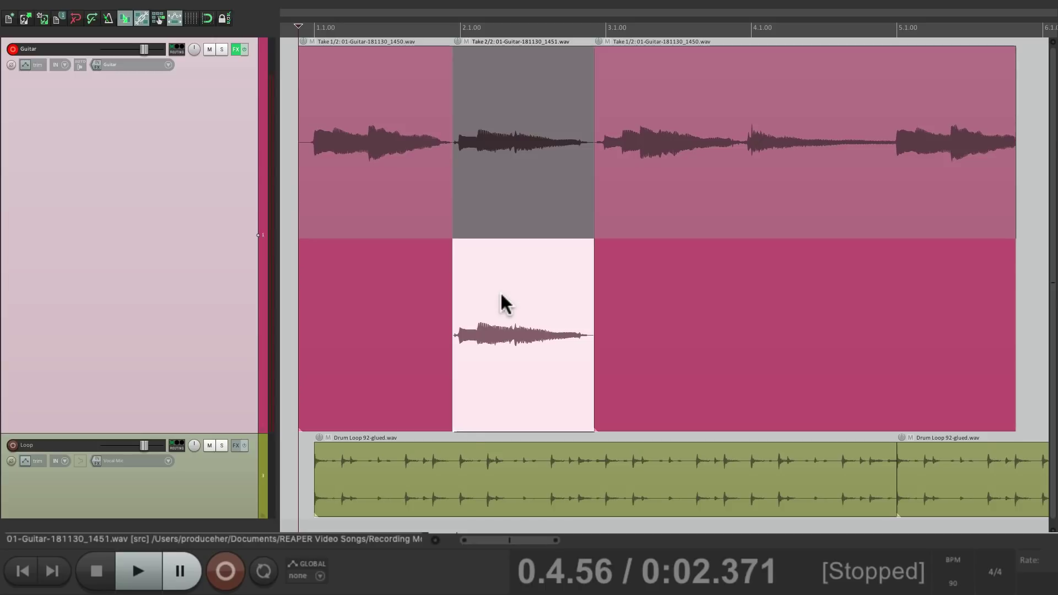
{"action": "double_click", "coordinate": [208, 184]}
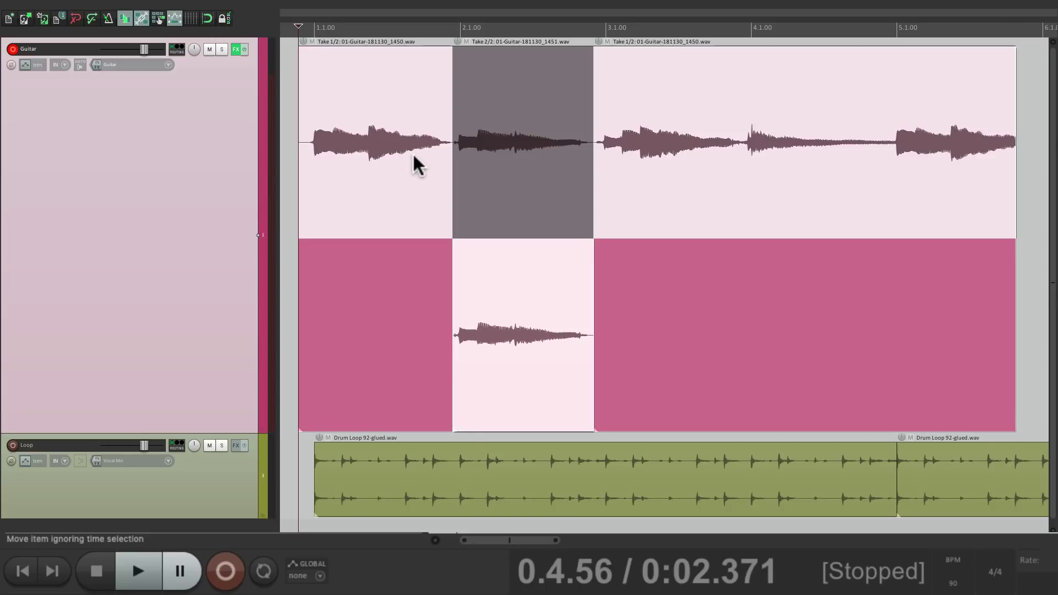
Apply Take > Crop to active take to the selected Guitar items
{"action": "right_click", "coordinate": [373, 89]}
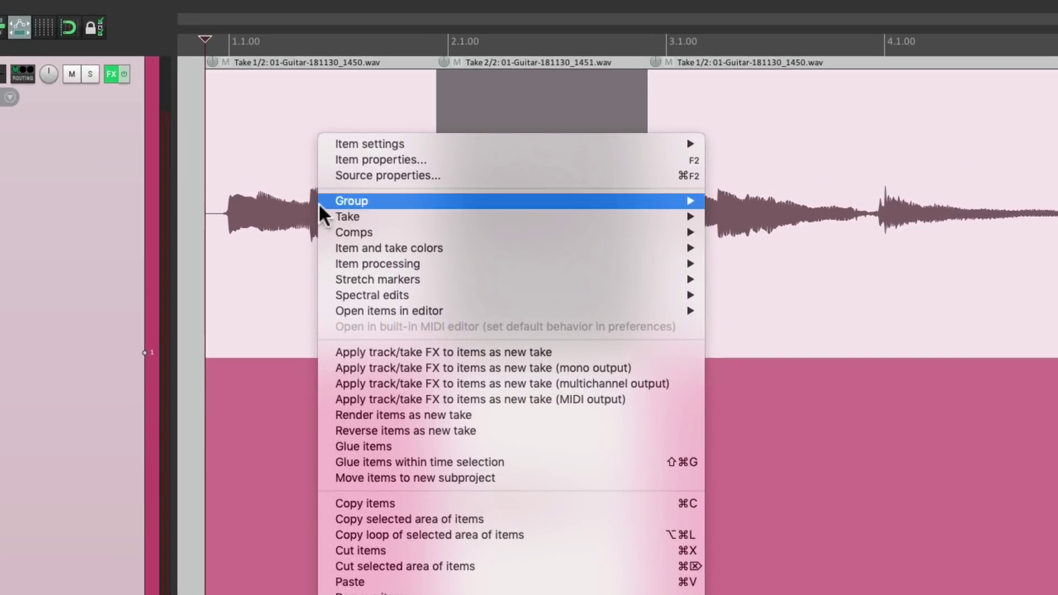
{"action": "mouse_move", "coordinate": [323, 216]}
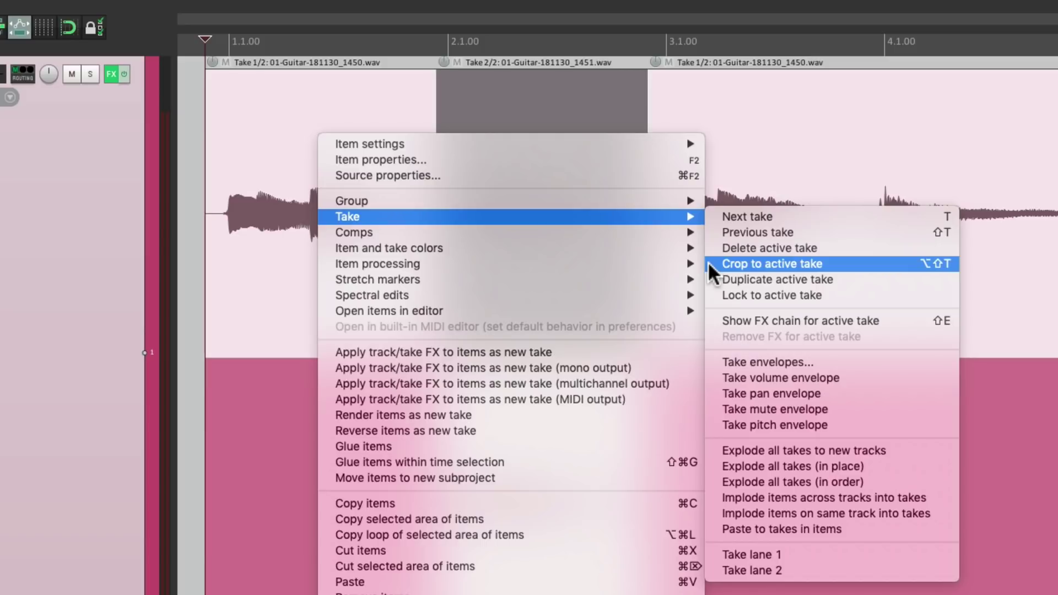
{"action": "left_click", "coordinate": [898, 263]}
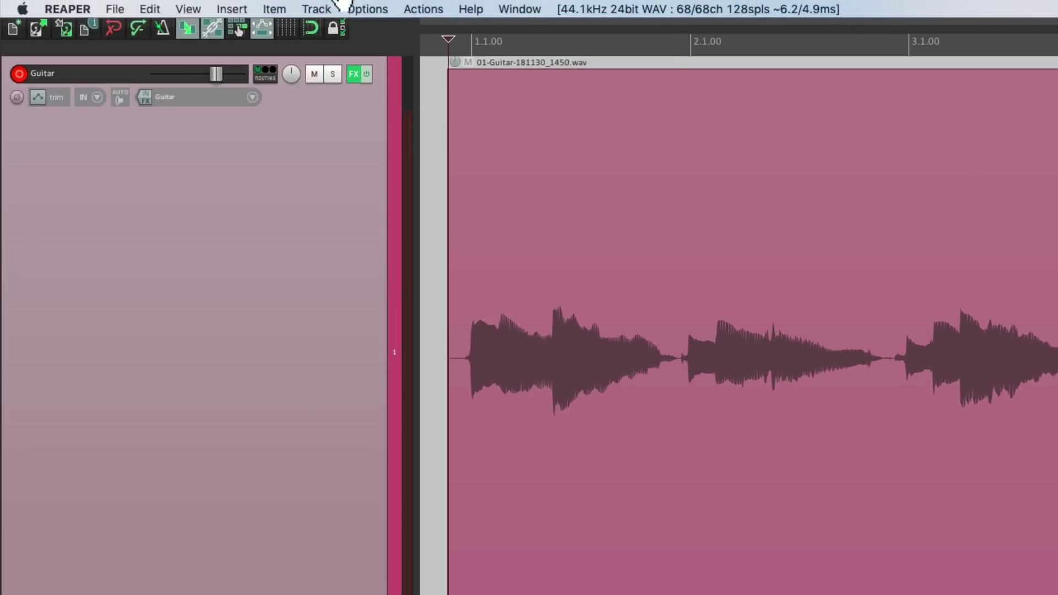
Set overlapping new recordings to trim existing items behind them (tape mode)
{"action": "left_click", "coordinate": [346, 7]}
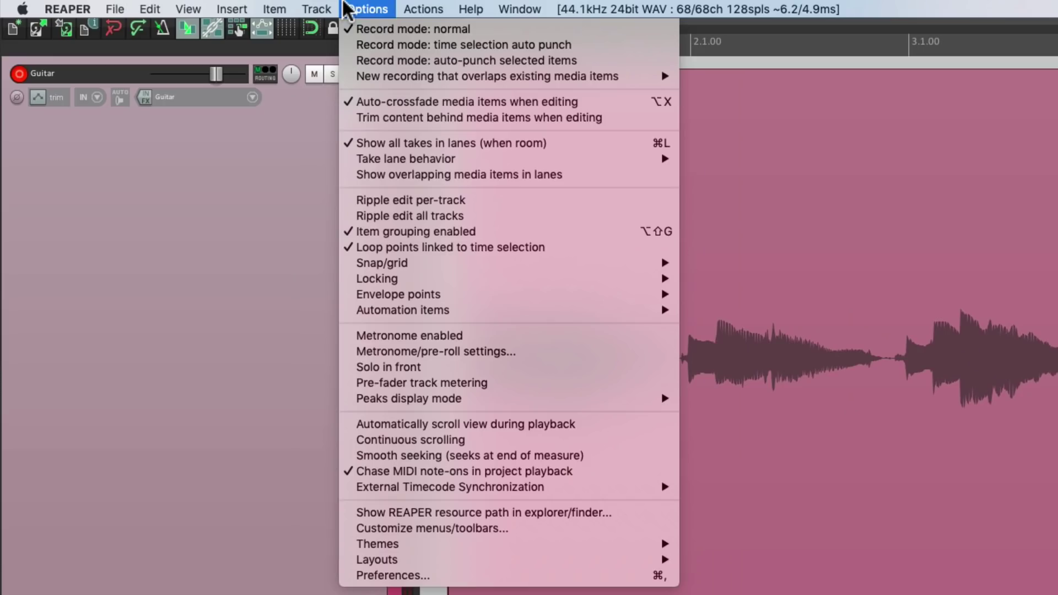
{"action": "mouse_move", "coordinate": [350, 81]}
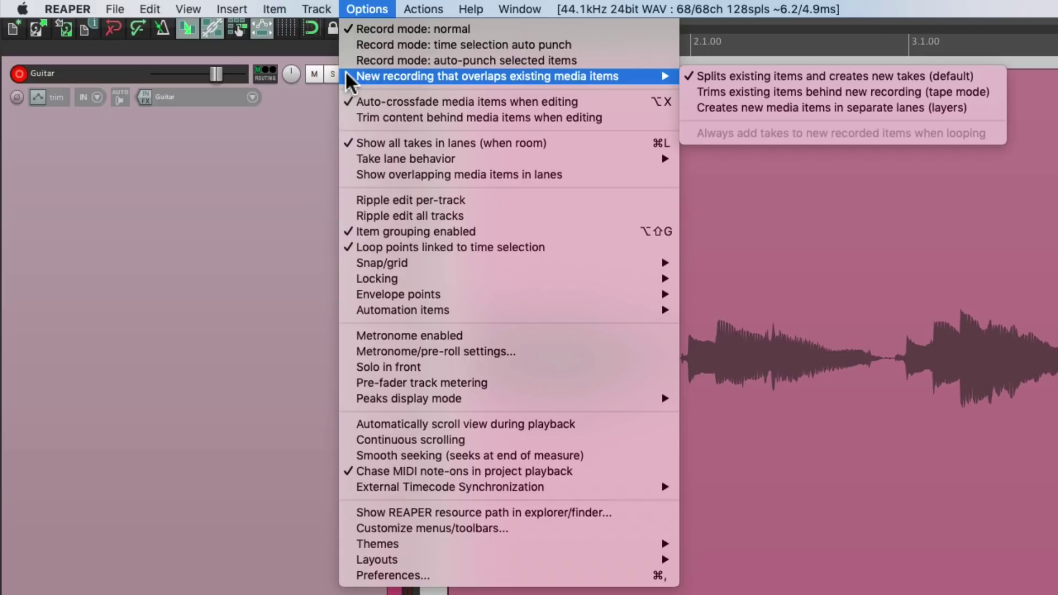
{"action": "left_click", "coordinate": [804, 93]}
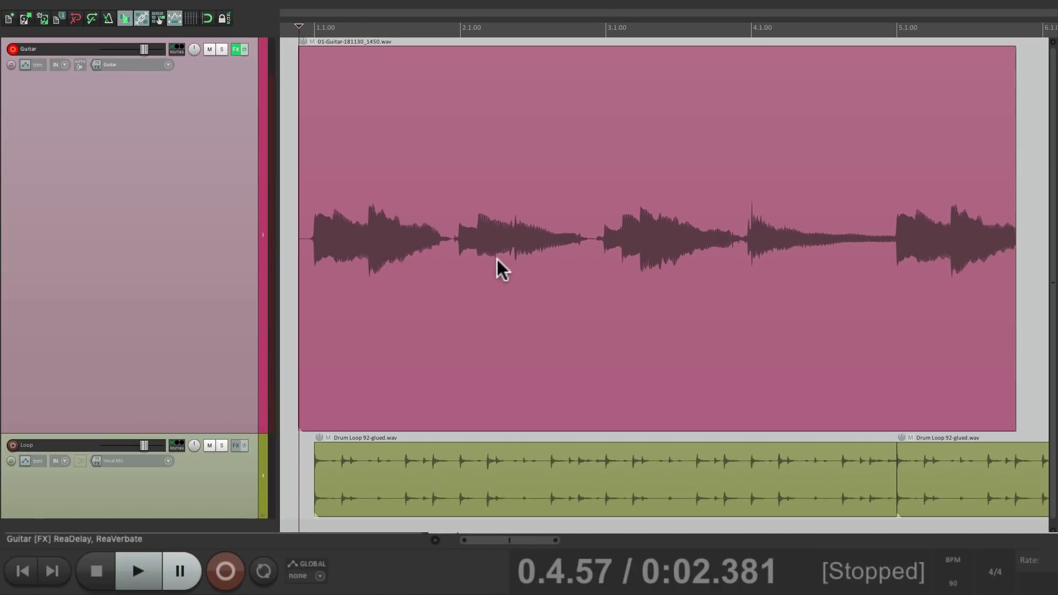
Manually punch in and out over the second chord during playback, then stop
{"action": "key", "text": "space"}
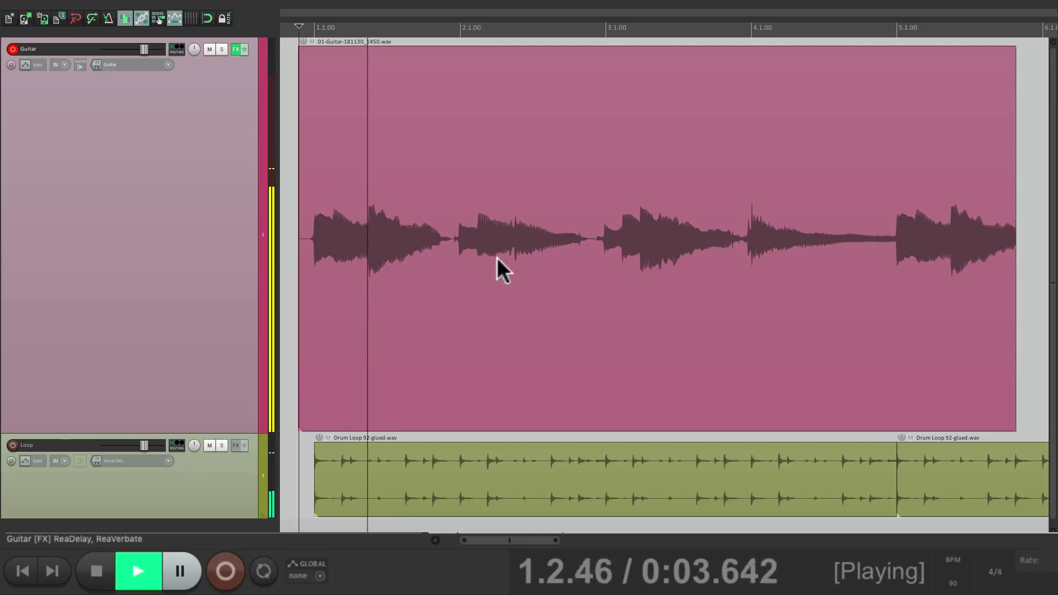
{"action": "left_click", "coordinate": [225, 571]}
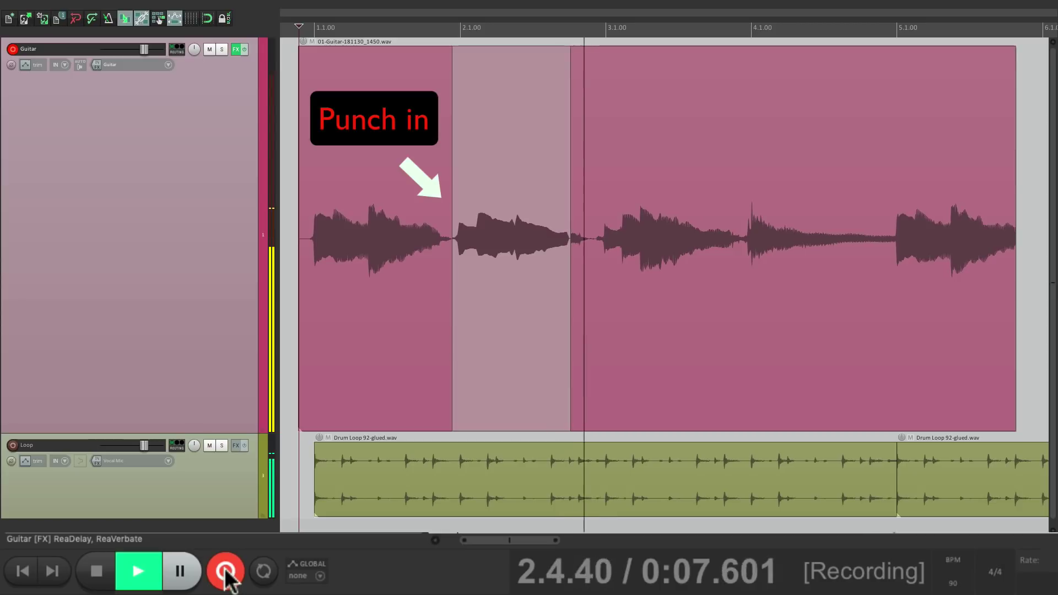
{"action": "left_click", "coordinate": [225, 571]}
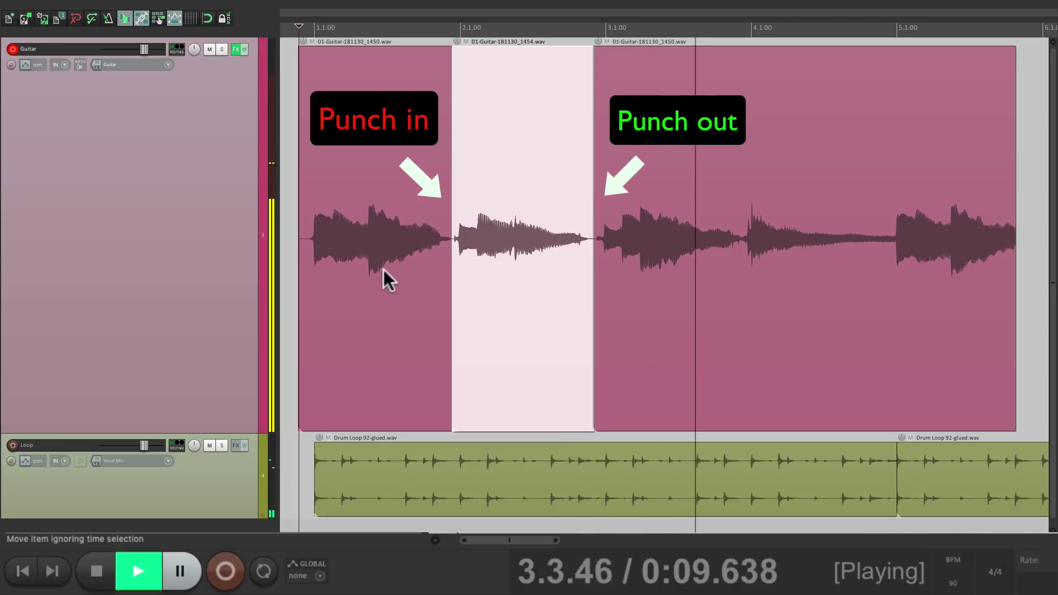
{"action": "key", "text": "space"}
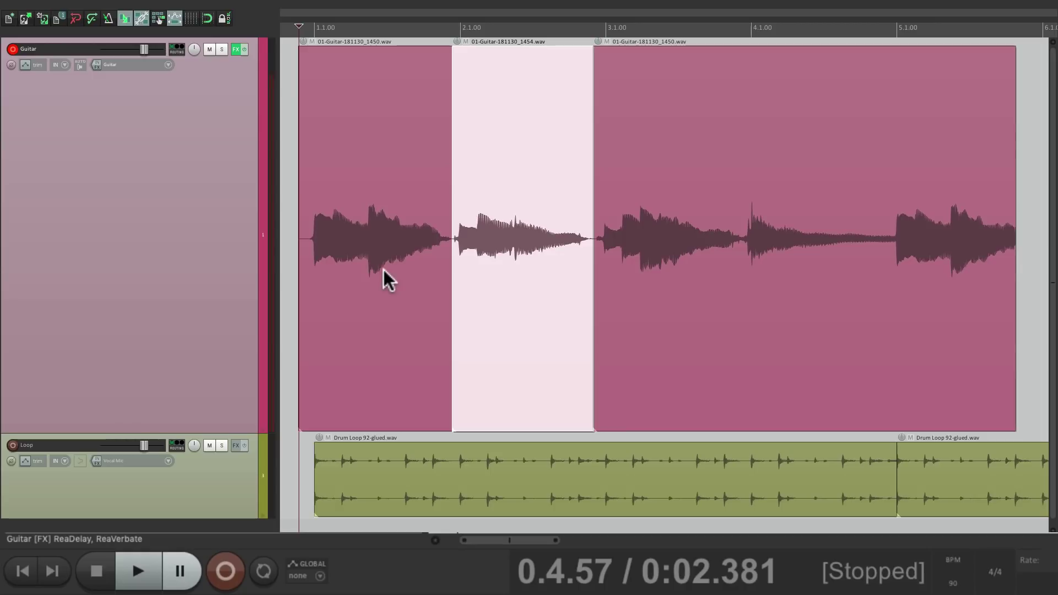
Undo the punch-in take and set Options record mode to time selection auto punch
{"action": "key", "text": "super+z"}
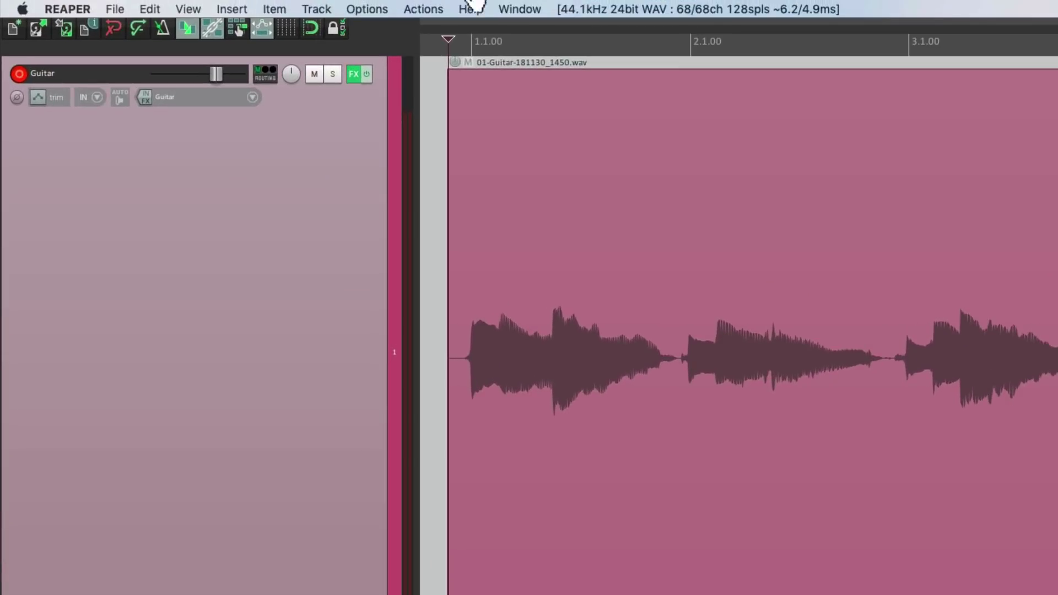
{"action": "left_click", "coordinate": [358, 8]}
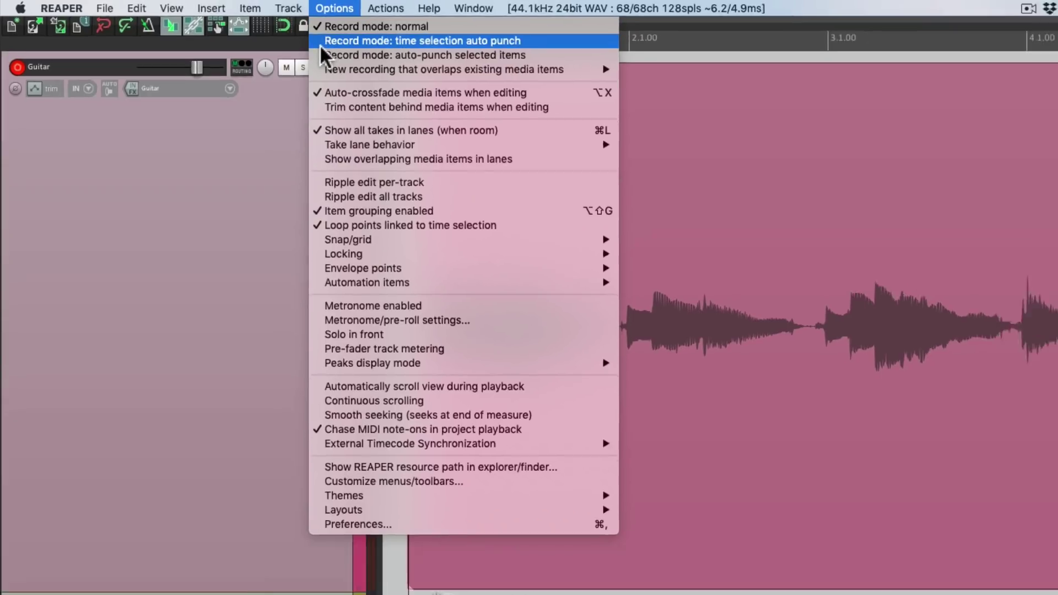
{"action": "left_click", "coordinate": [353, 45]}
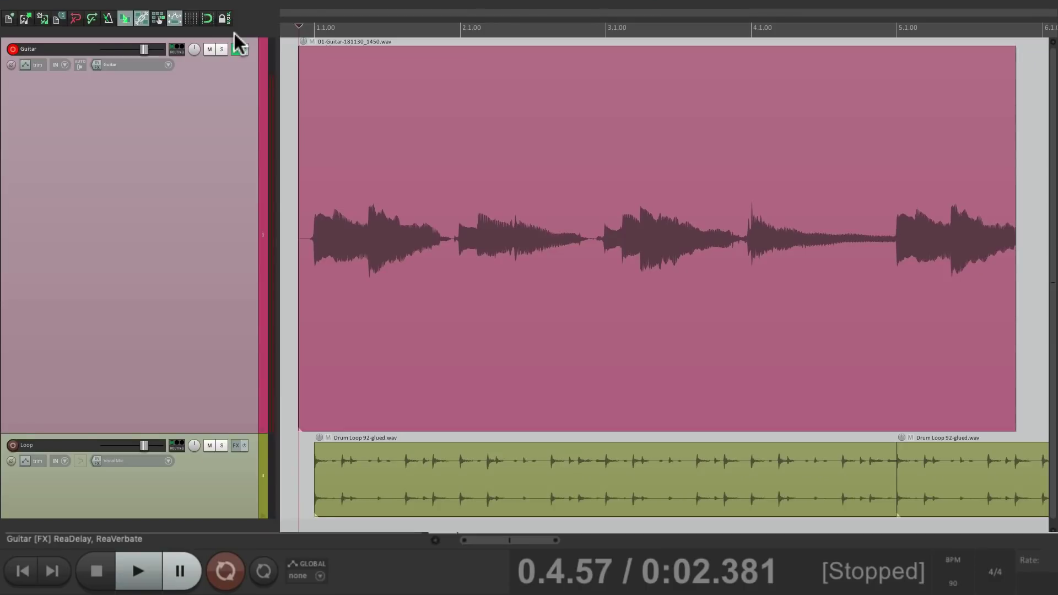
Confirm time selection auto punch in the Record button's record-mode menu
{"action": "right_click", "coordinate": [229, 562]}
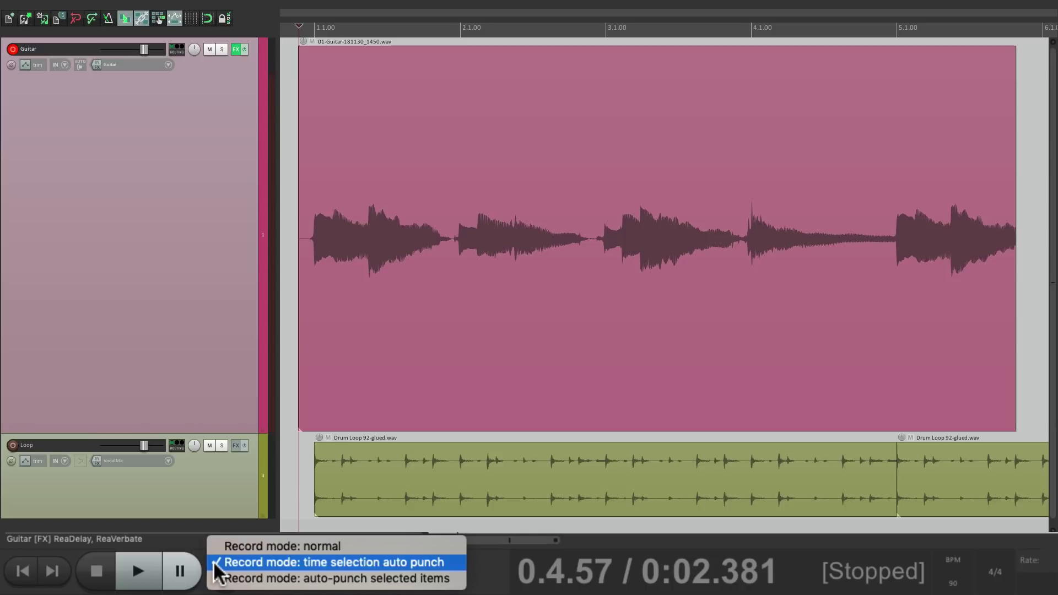
{"action": "left_click", "coordinate": [215, 562]}
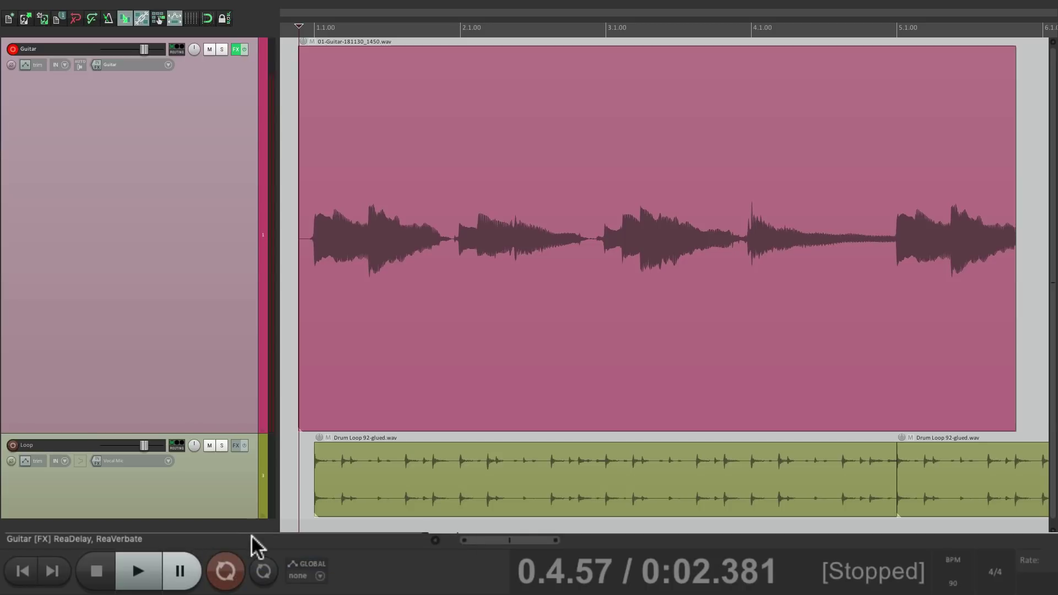
{"action": "right_click", "coordinate": [236, 566]}
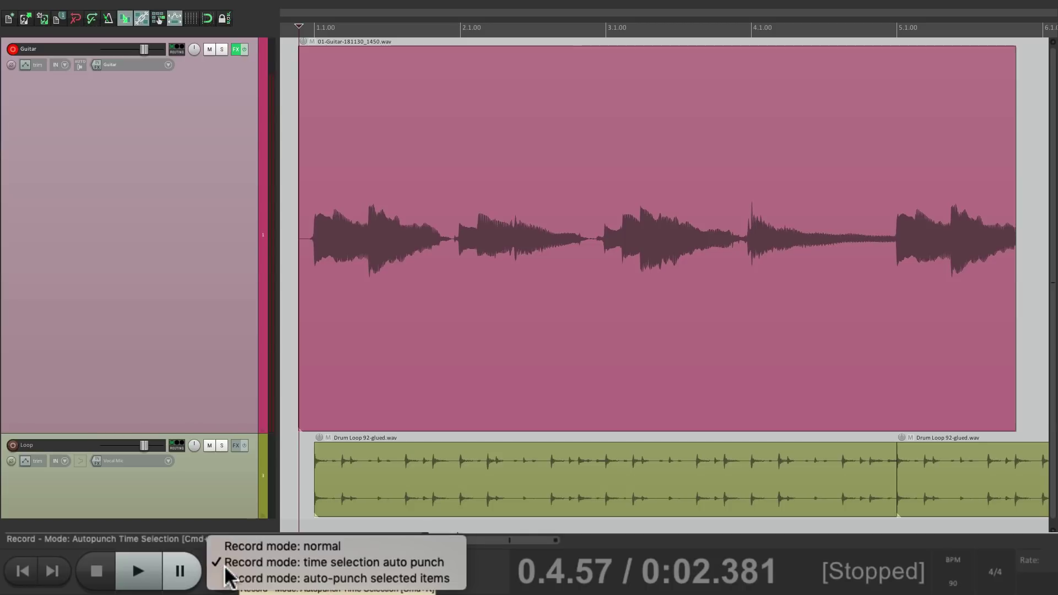
{"action": "left_click", "coordinate": [275, 547]}
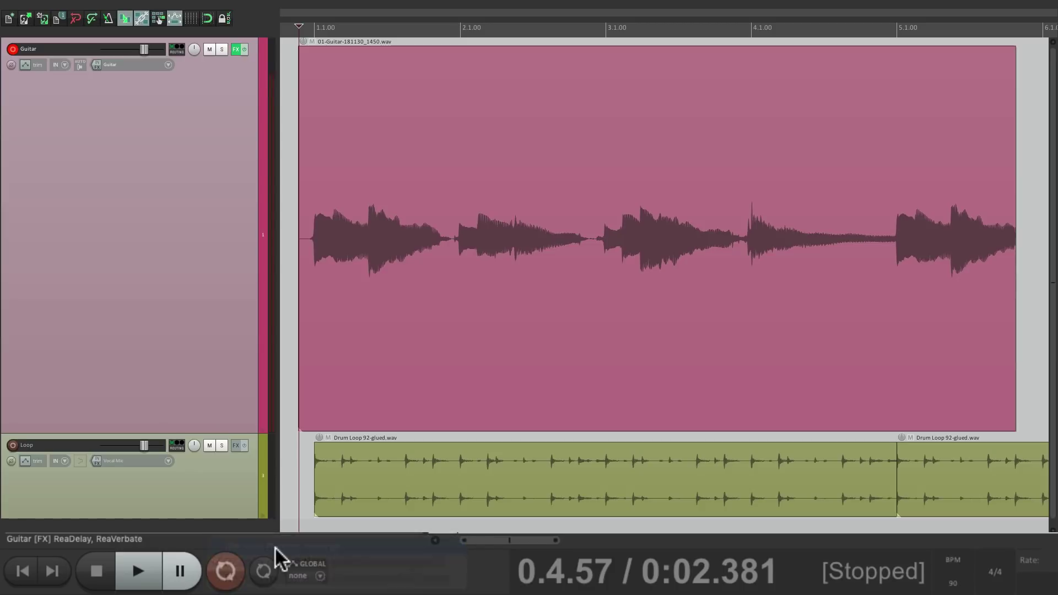
{"action": "right_click", "coordinate": [228, 579]}
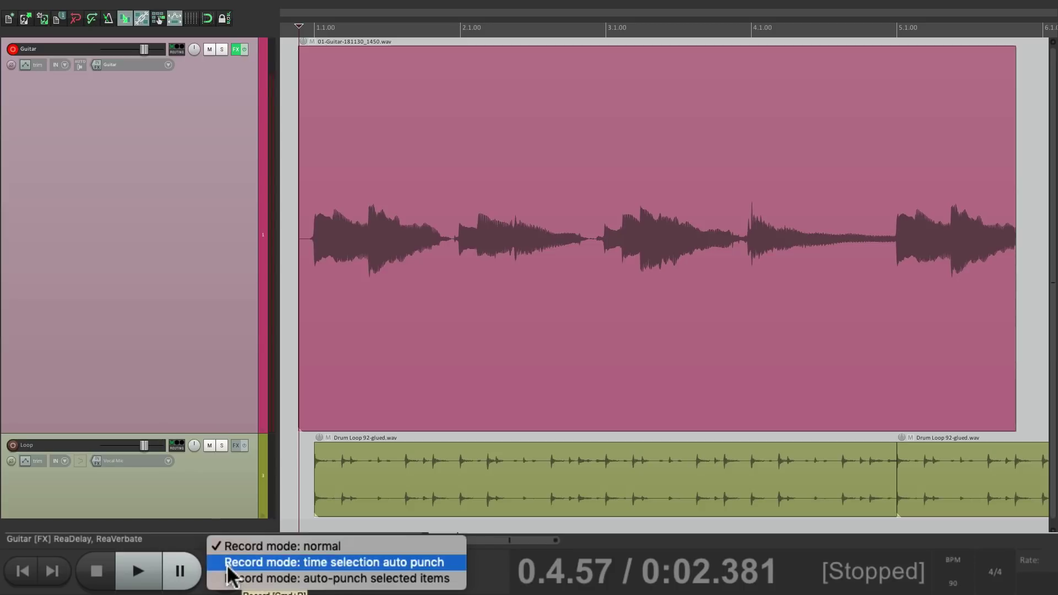
{"action": "left_click", "coordinate": [228, 561]}
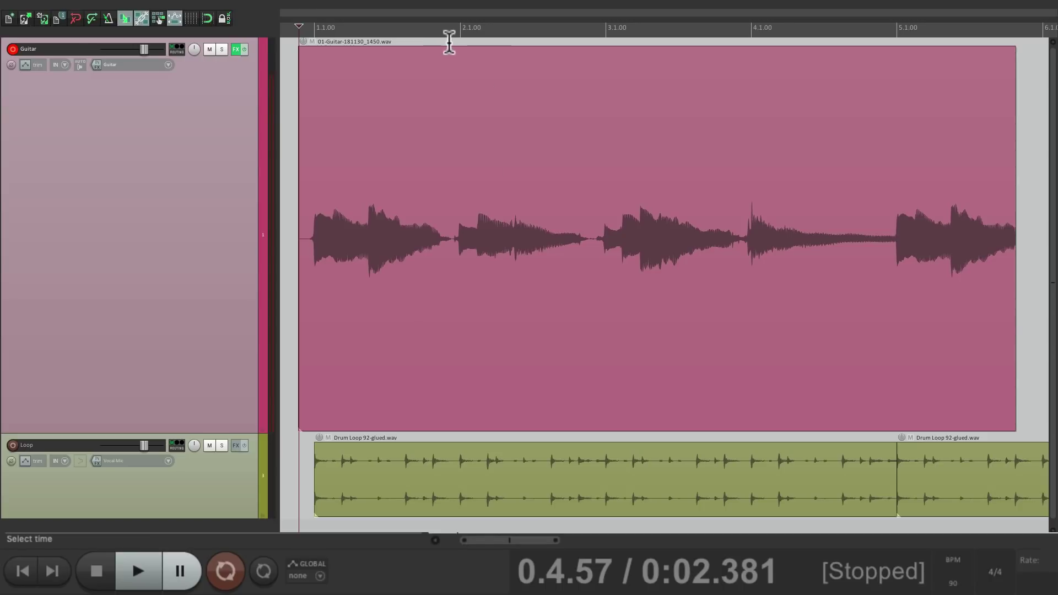
Drag a time selection from bar 2.1 to bar 3.1 over the second chord
{"action": "left_click_drag", "start_coordinate": [449, 43], "coordinate": [598, 37]}
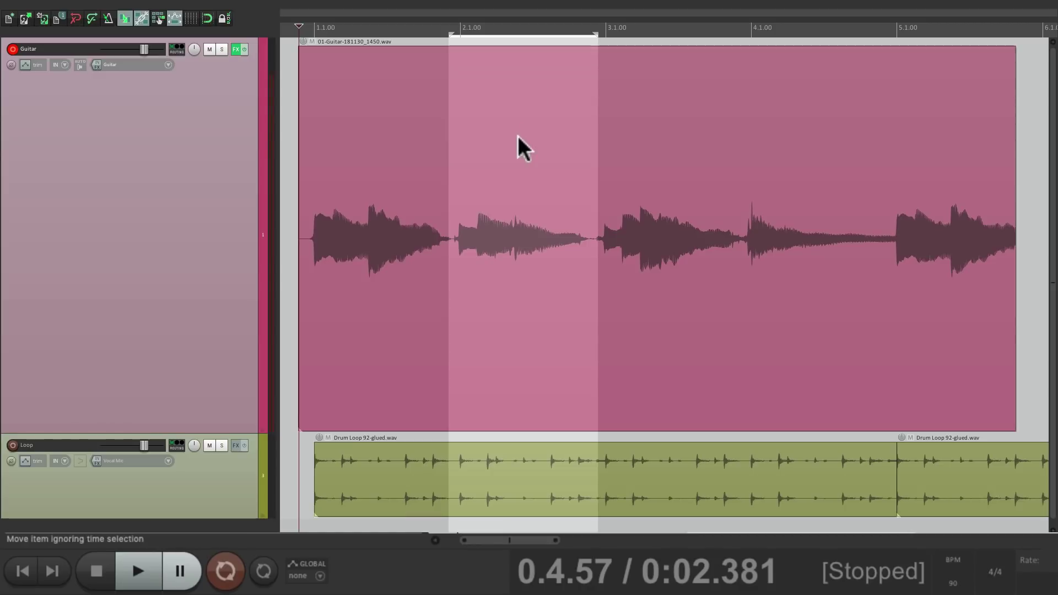
Auto-punch record the second chord in bars 2–3, then show the overlapping-recording options
{"action": "left_click", "coordinate": [225, 572]}
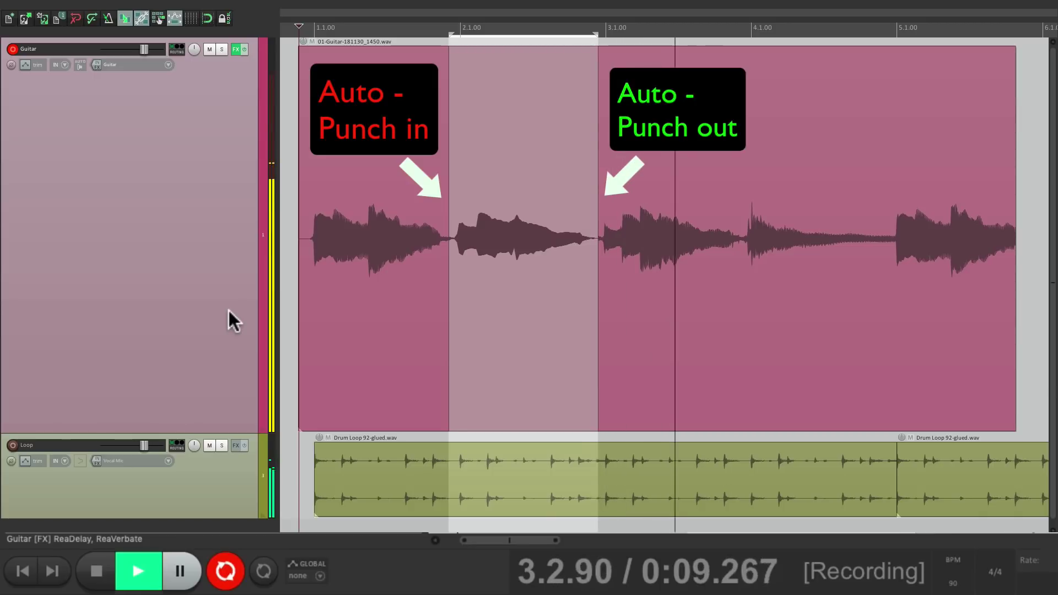
{"action": "key", "text": "space"}
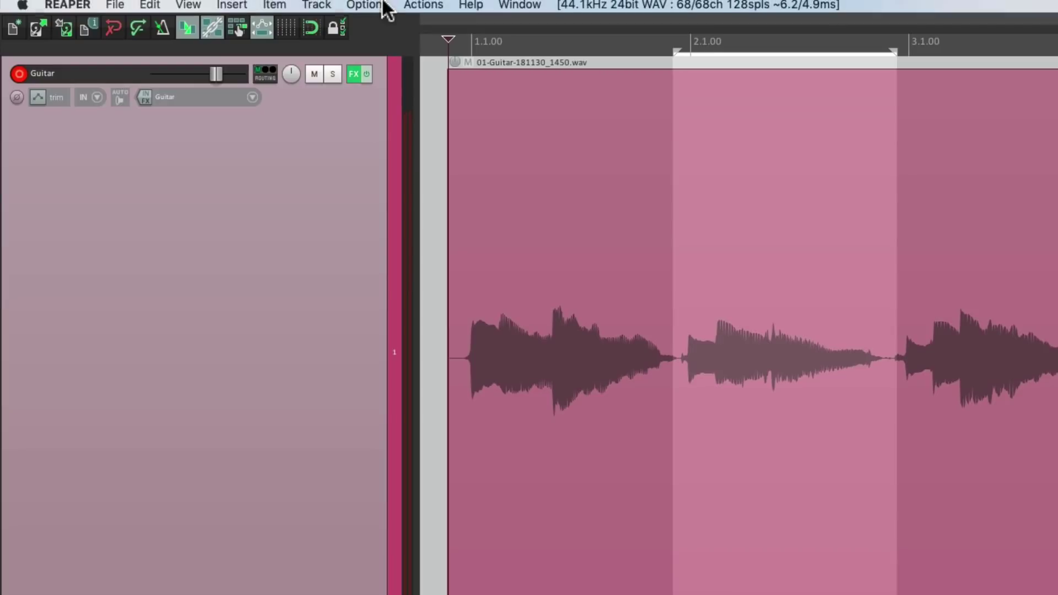
{"action": "left_click", "coordinate": [383, 7]}
{"action": "mouse_move", "coordinate": [369, 78]}
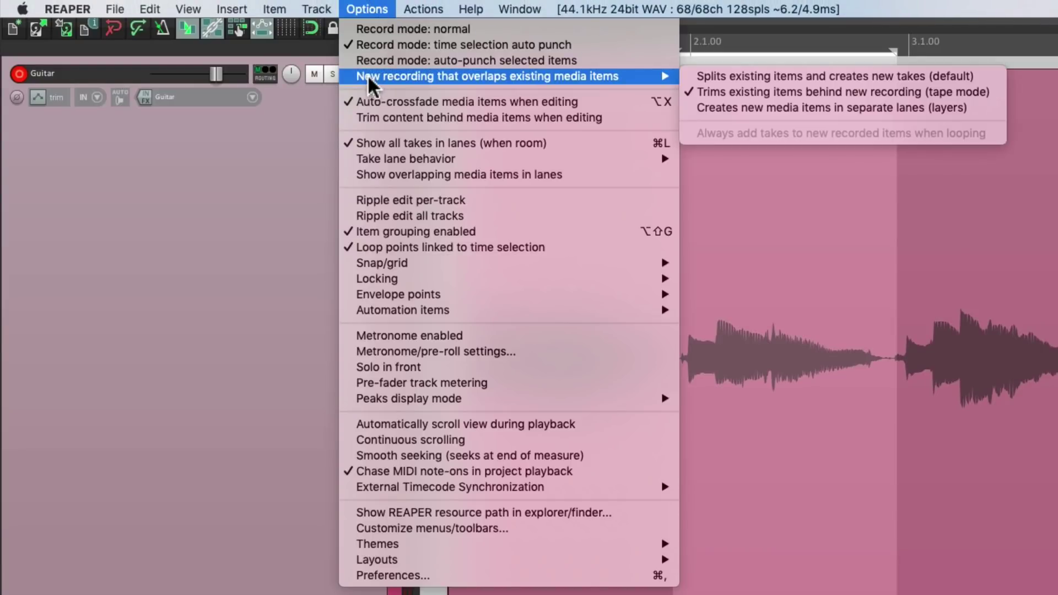
Set overlapping recordings to split items into new takes and record a fresh second chord
{"action": "left_click", "coordinate": [695, 77]}
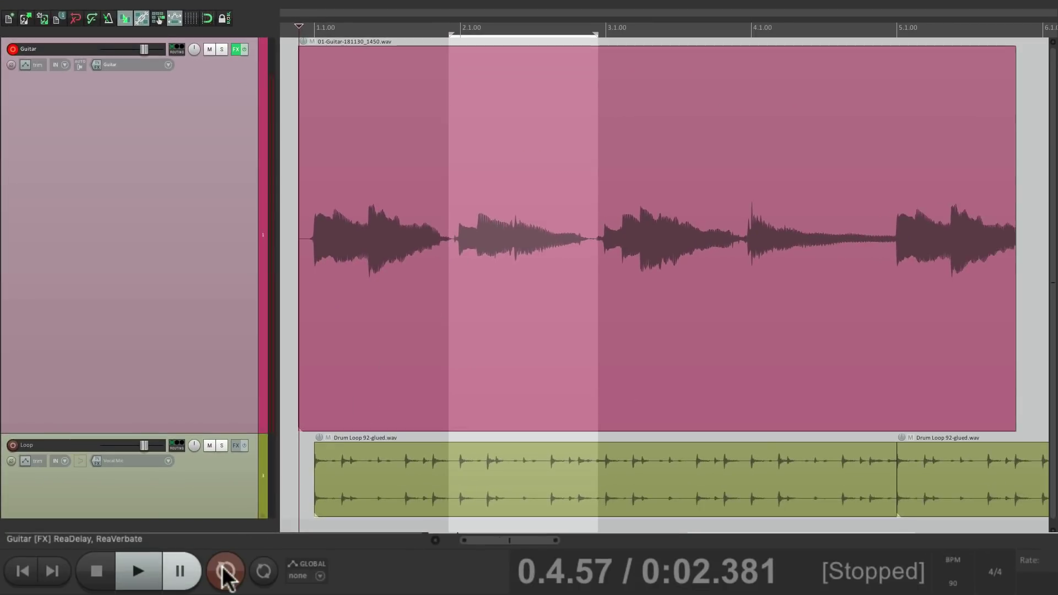
{"action": "left_click", "coordinate": [224, 574]}
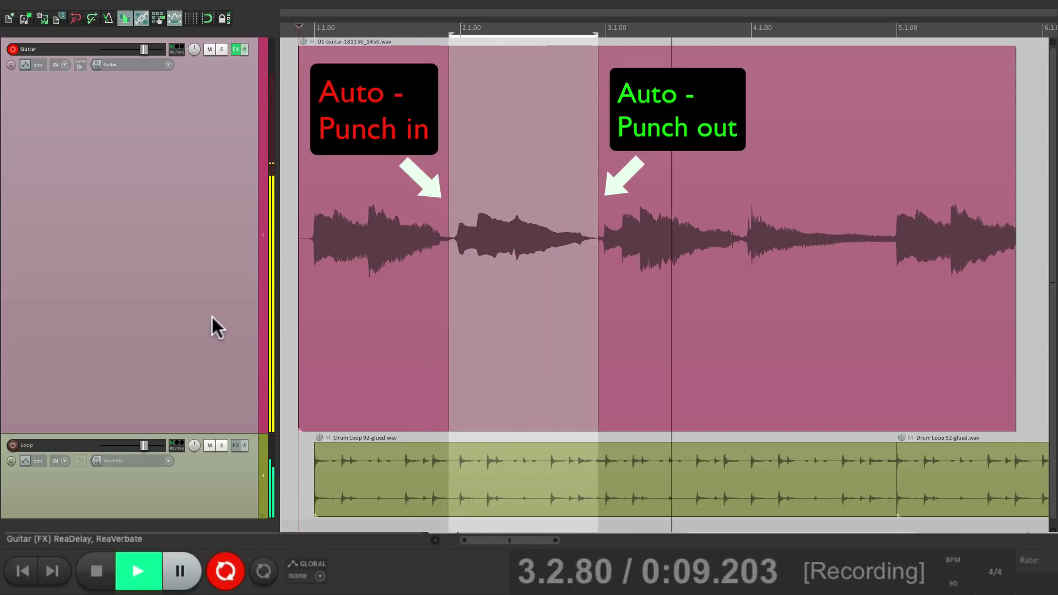
{"action": "key", "text": "space"}
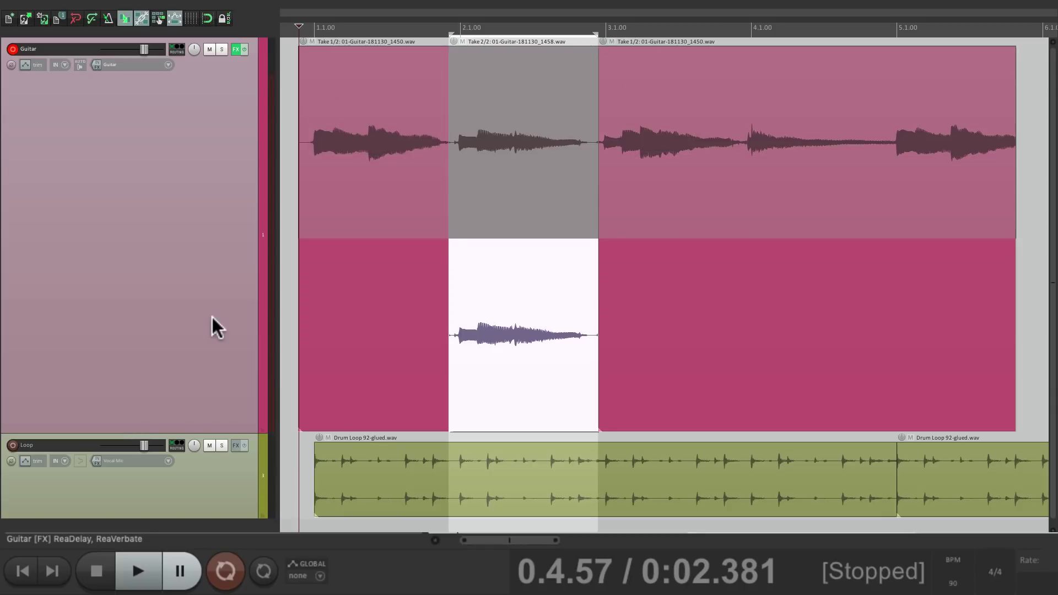
Compare the takes, keep the new 1458 take active, and collapse the Guitar take lanes
{"action": "left_click", "coordinate": [492, 85]}
{"action": "left_click", "coordinate": [498, 260]}
{"action": "left_click", "coordinate": [493, 103]}
{"action": "key", "text": "t"}
{"action": "key", "text": "t"}
{"action": "key", "text": "t"}
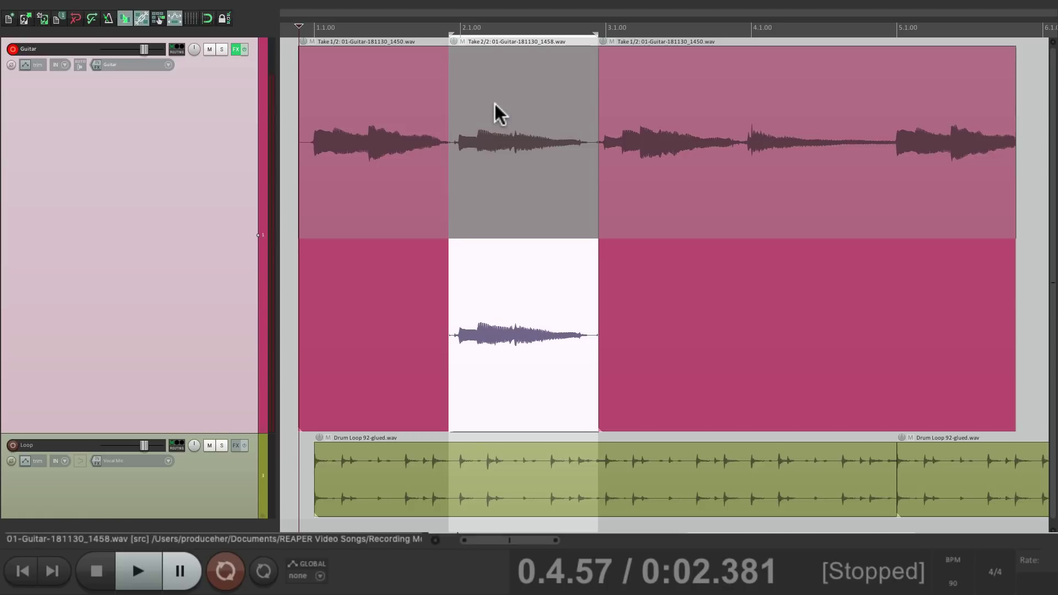
{"action": "double_click", "coordinate": [194, 117]}
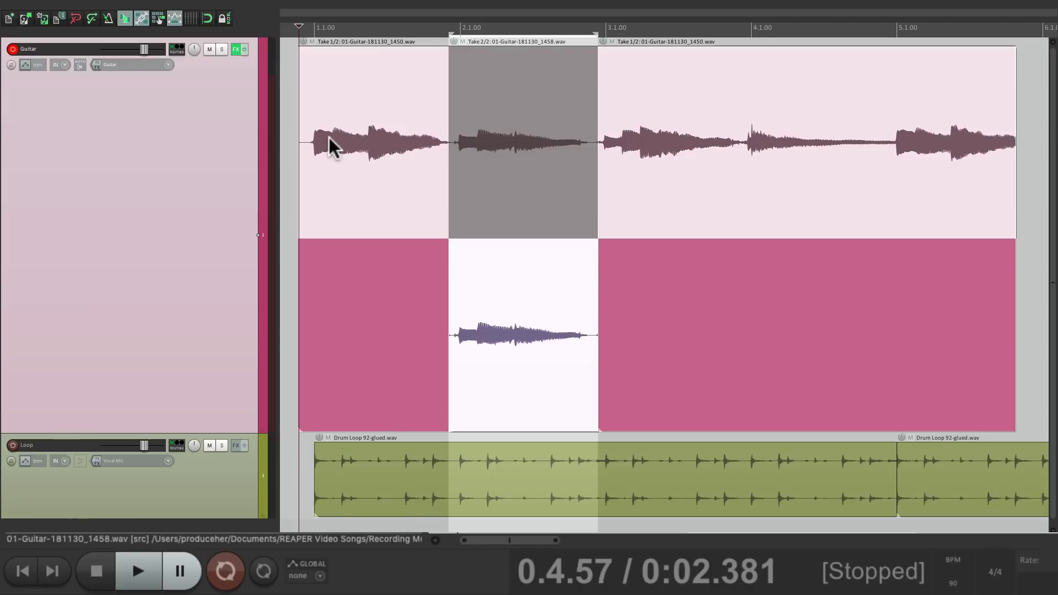
{"action": "key", "text": "alt+shift+t"}
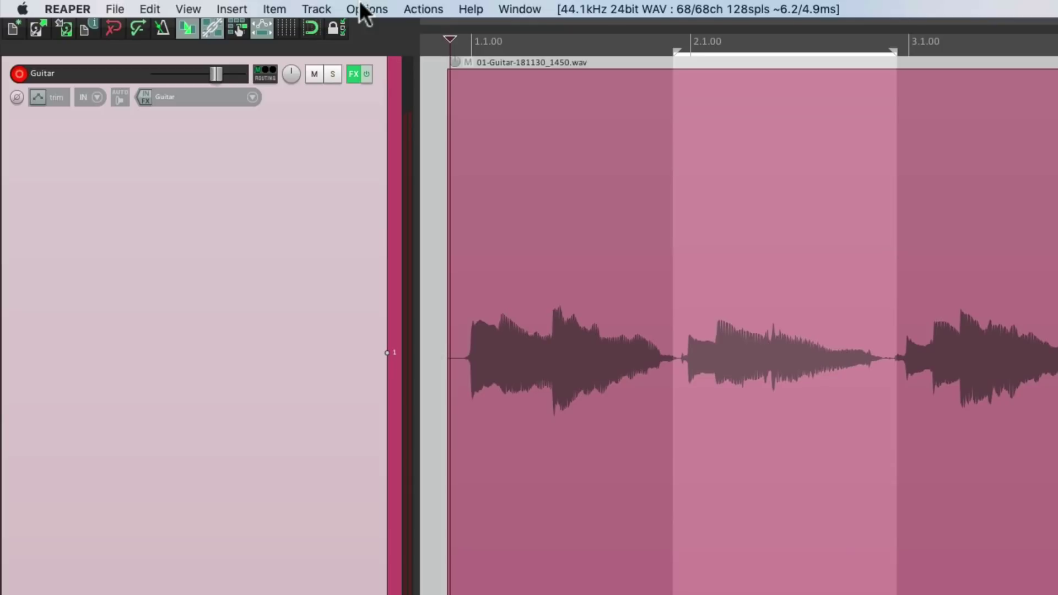
Unlink loop points from the time selection, loop bars 1.1 to 4.1, and enable Repeat
{"action": "left_click", "coordinate": [366, 9]}
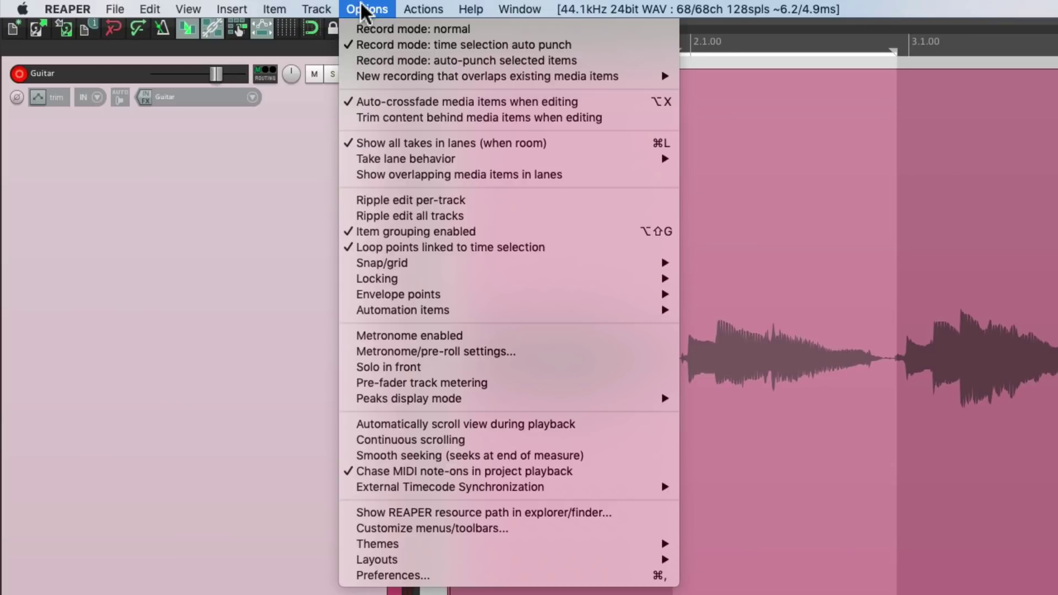
{"action": "left_click", "coordinate": [346, 253]}
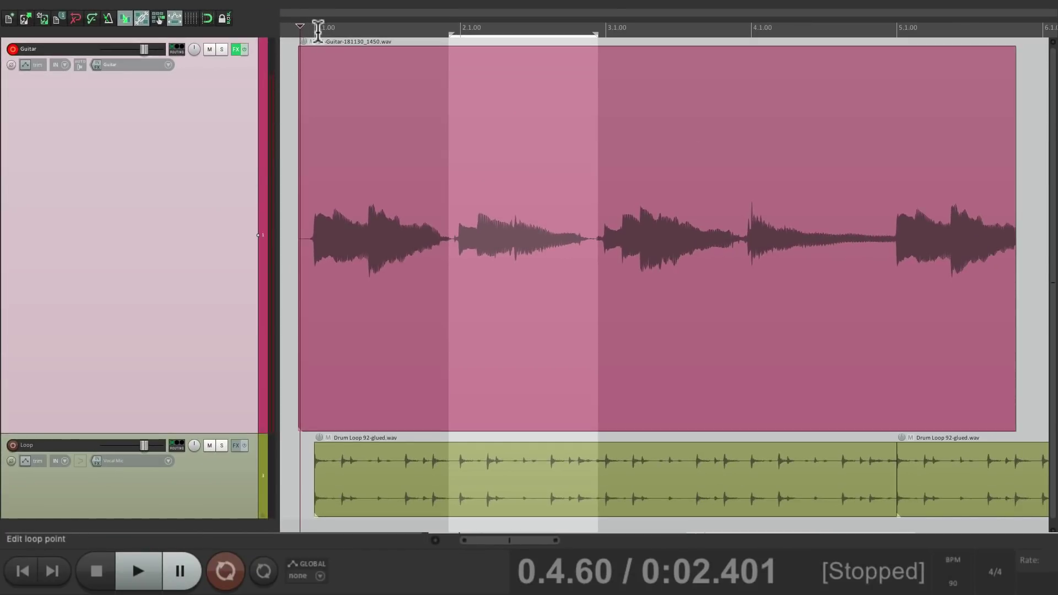
{"action": "left_click_drag", "start_coordinate": [318, 30], "coordinate": [750, 25]}
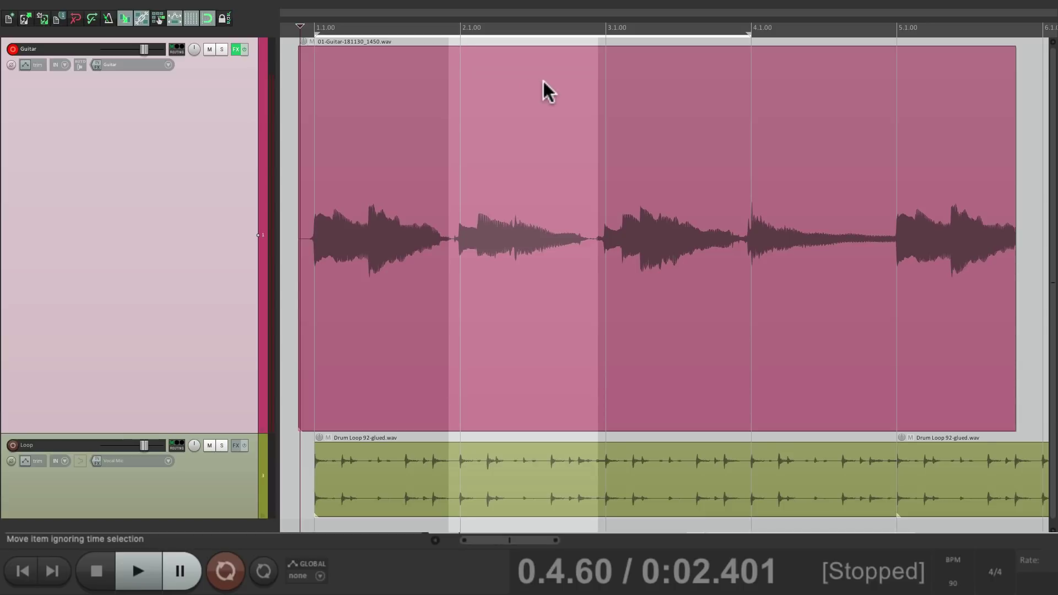
{"action": "left_click", "coordinate": [263, 571]}
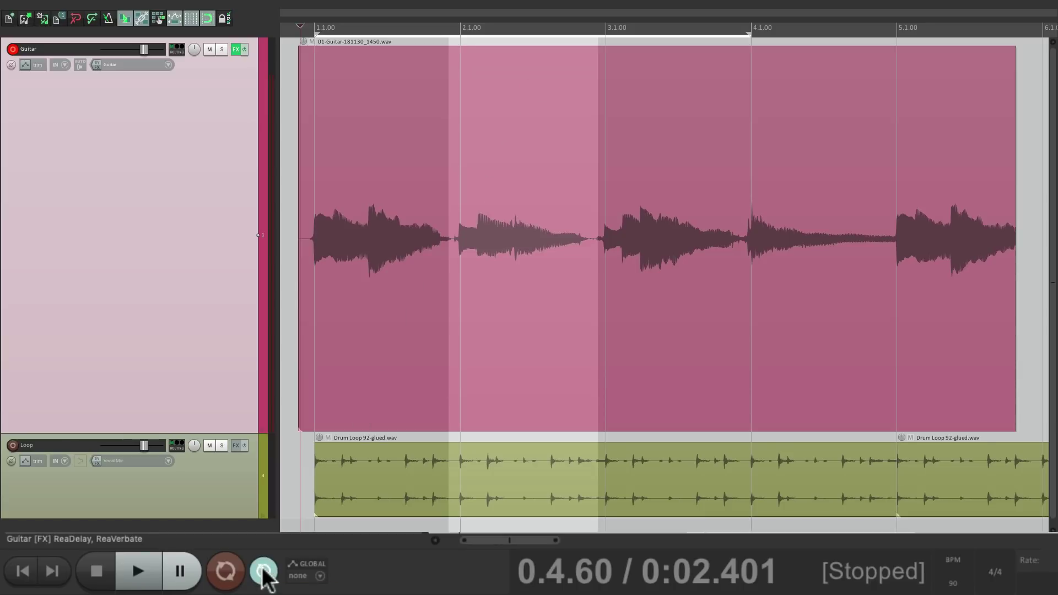
Loop-record four takes over bar 2, keep the 1459 take active, and collapse take lanes
{"action": "left_click", "coordinate": [226, 572]}
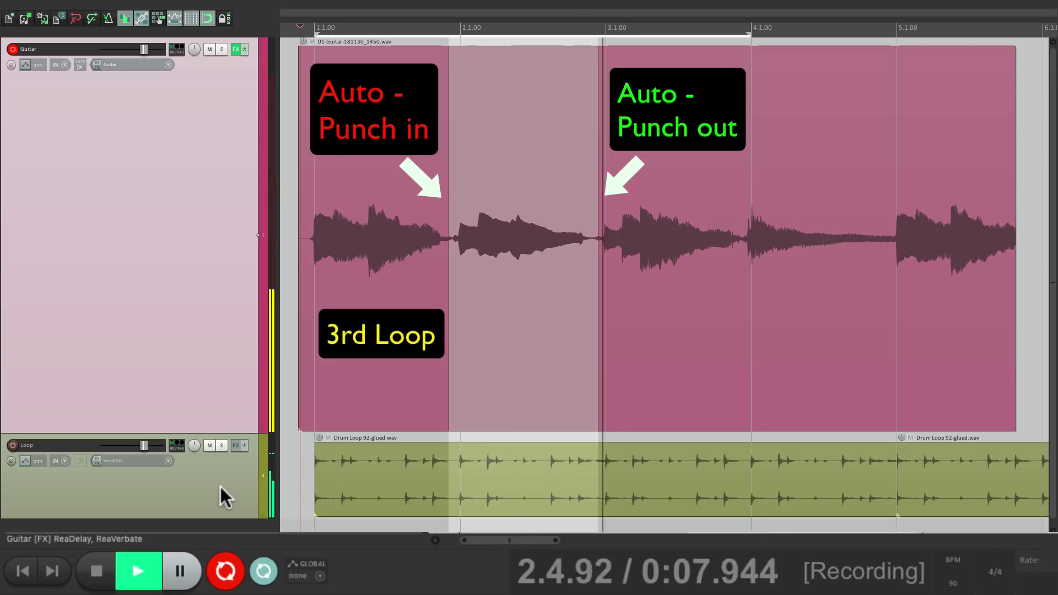
{"action": "key", "text": "space"}
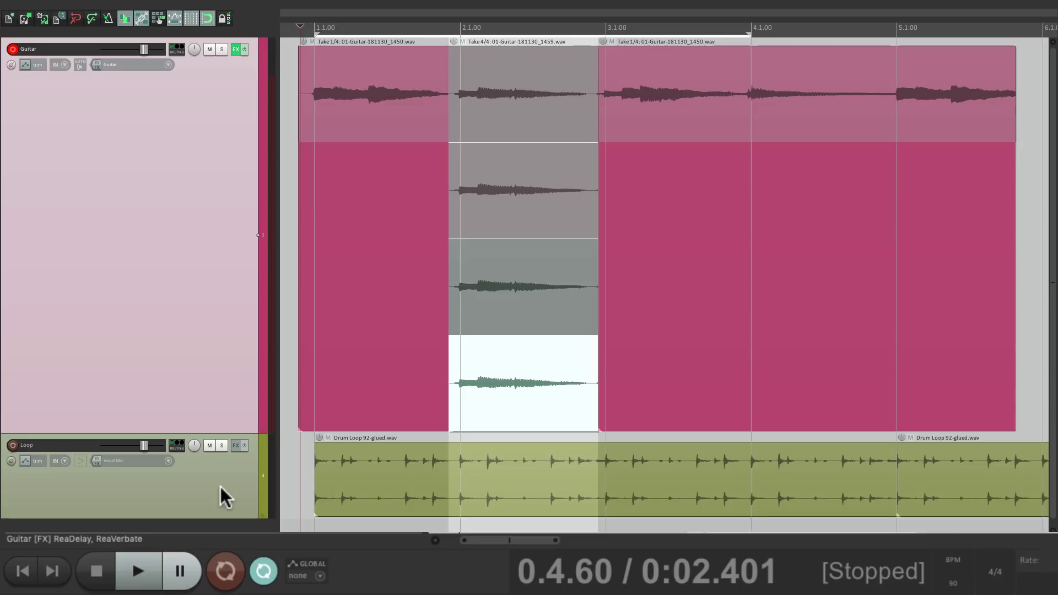
{"action": "left_click", "coordinate": [497, 73]}
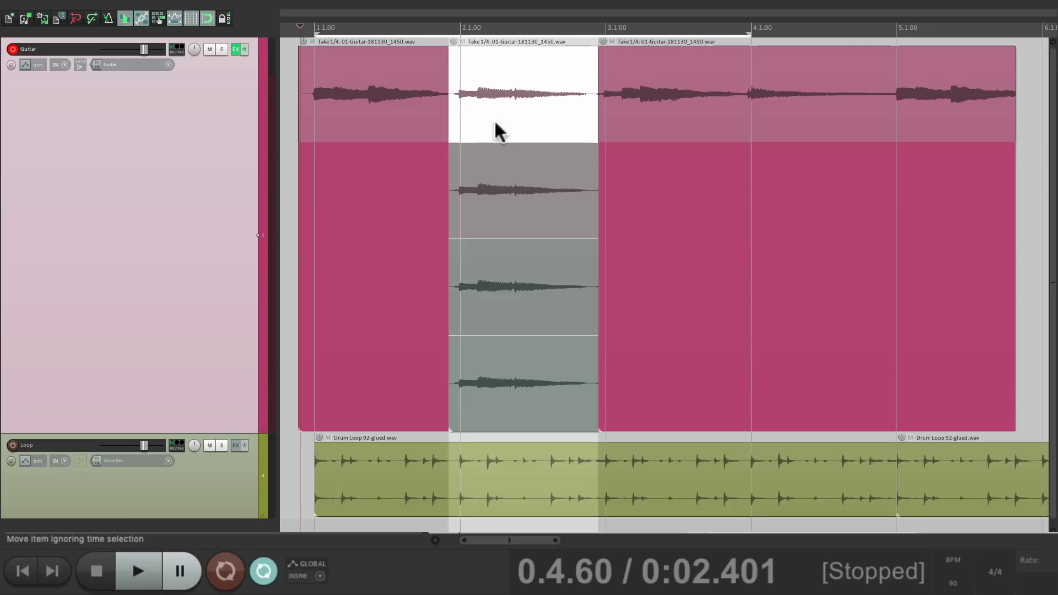
{"action": "left_click", "coordinate": [491, 168]}
{"action": "left_click", "coordinate": [494, 279]}
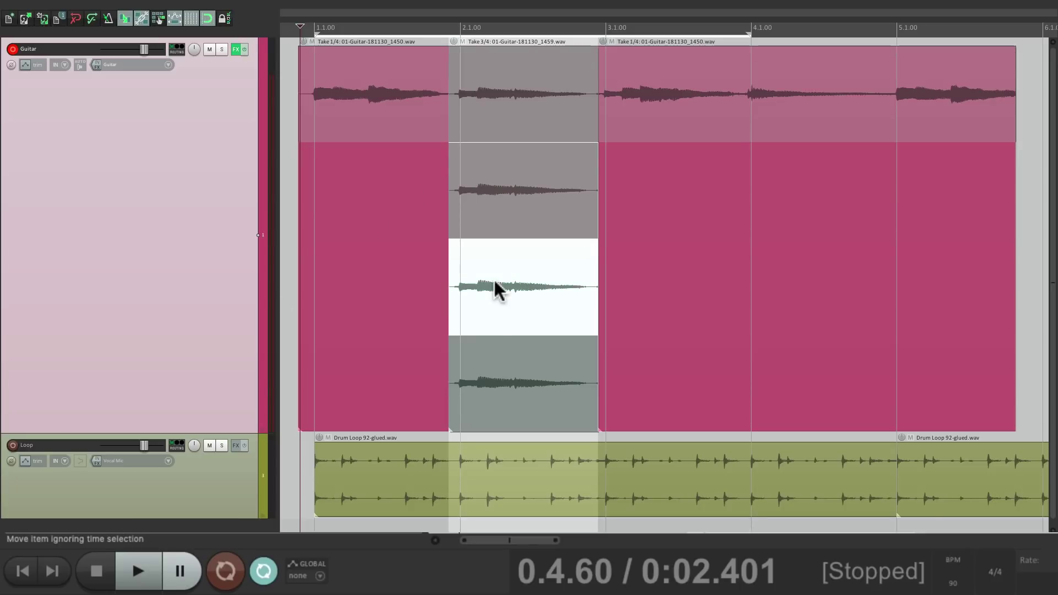
{"action": "key", "text": "t"}
{"action": "key", "text": "t"}
{"action": "key", "text": "t"}
{"action": "key", "text": "t"}
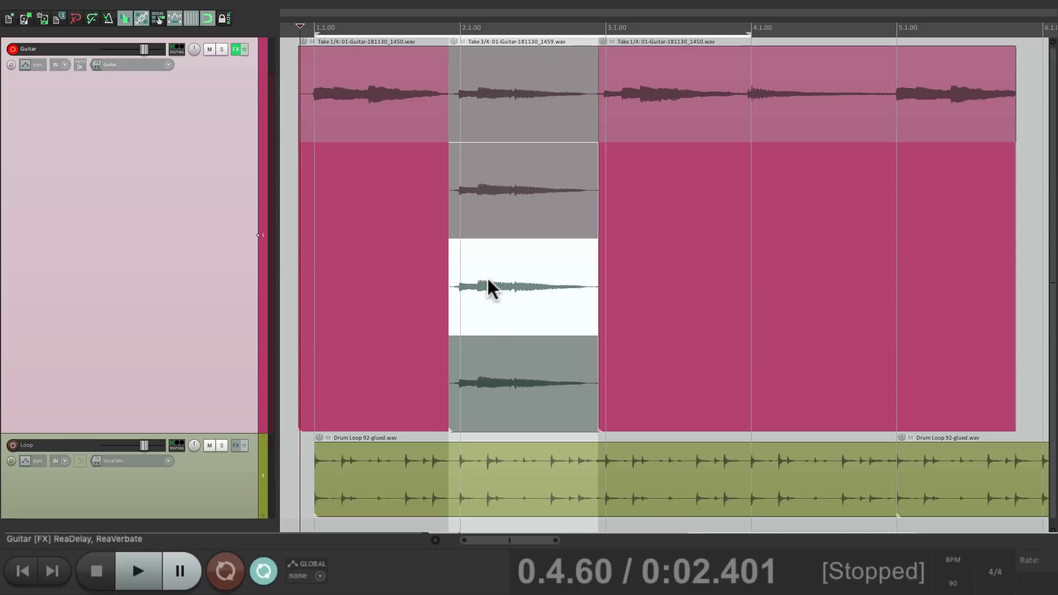
{"action": "double_click", "coordinate": [229, 245]}
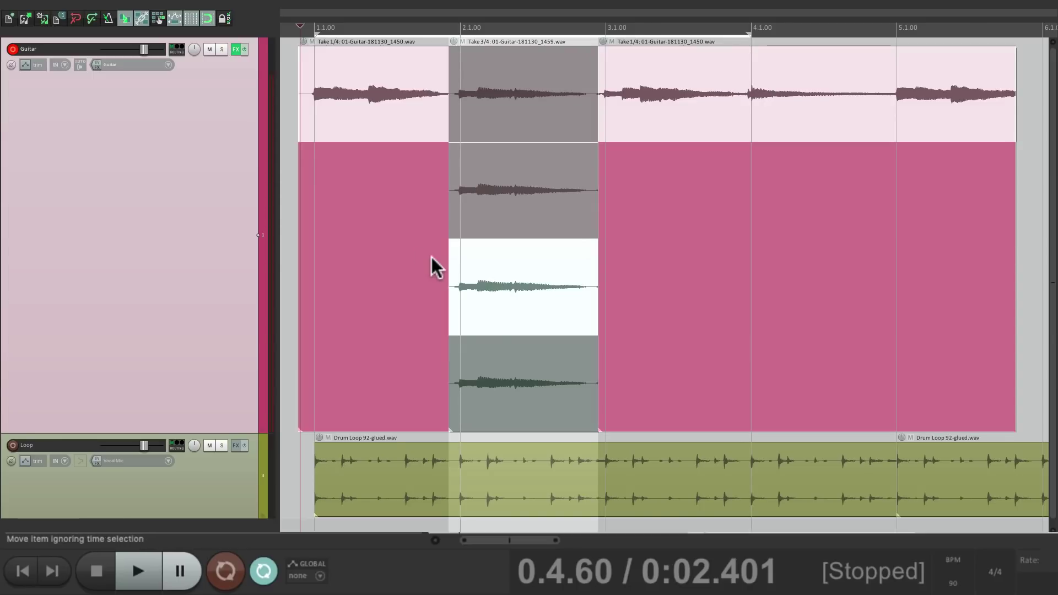
{"action": "key", "text": "alt+shift+t"}
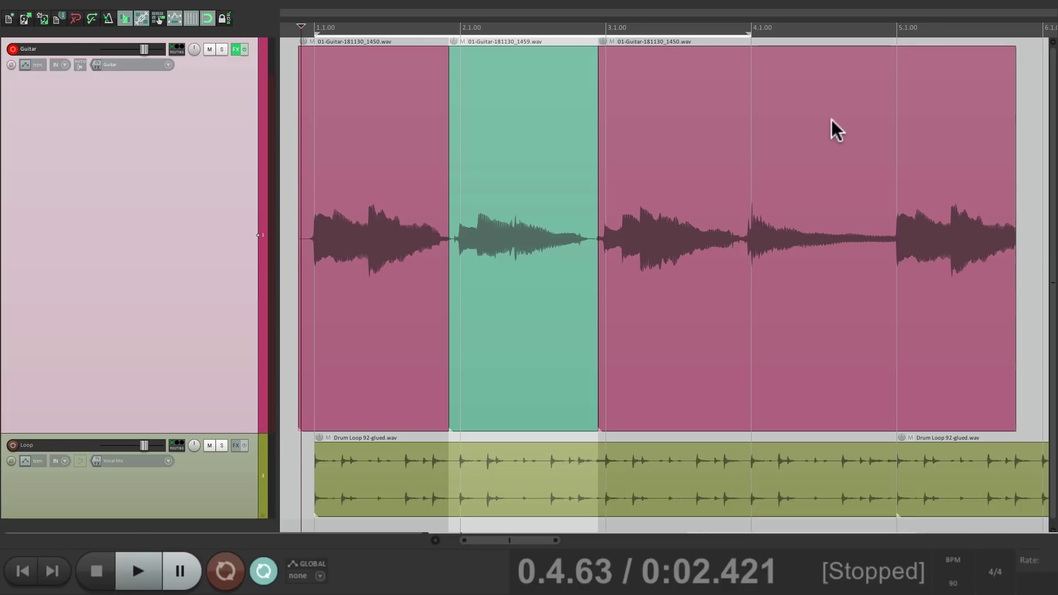
Glue the three guitar pieces into one item and set record mode to auto-punch selected items
{"action": "key", "text": "super+g"}
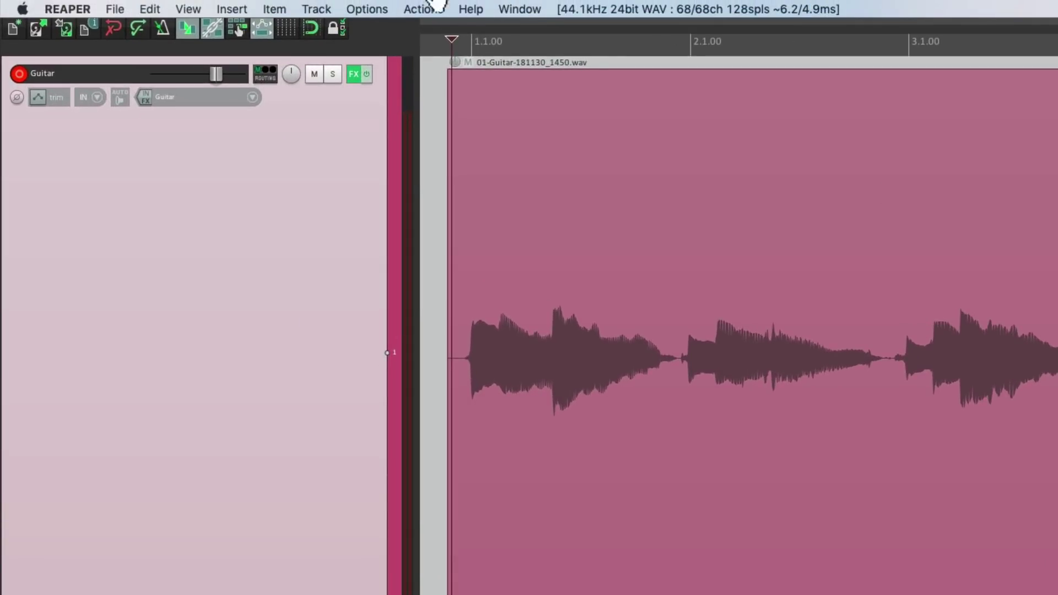
{"action": "left_click", "coordinate": [364, 9]}
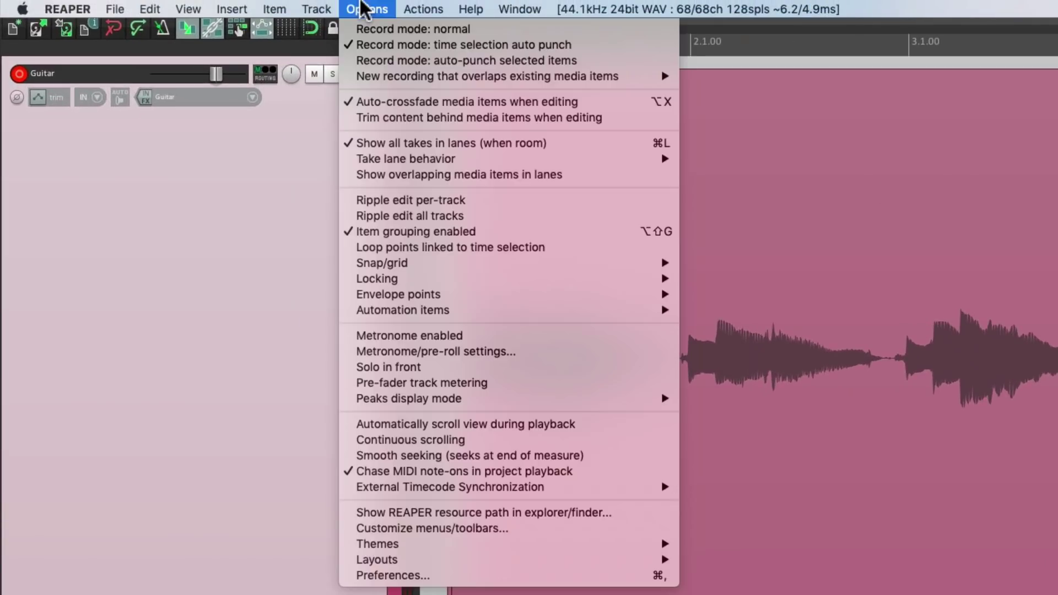
{"action": "left_click", "coordinate": [347, 61]}
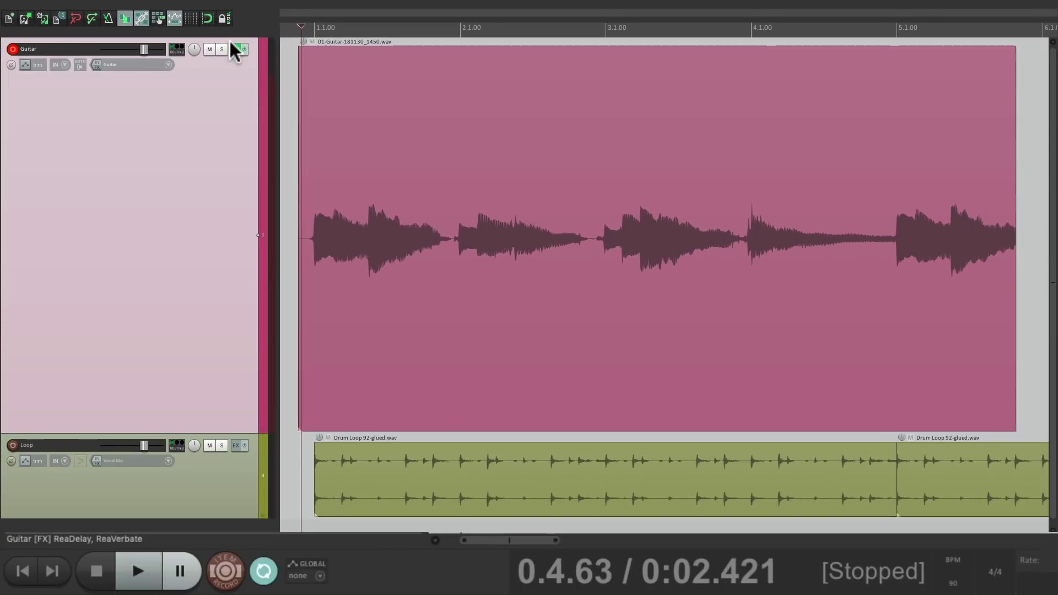
{"action": "right_click", "coordinate": [227, 571]}
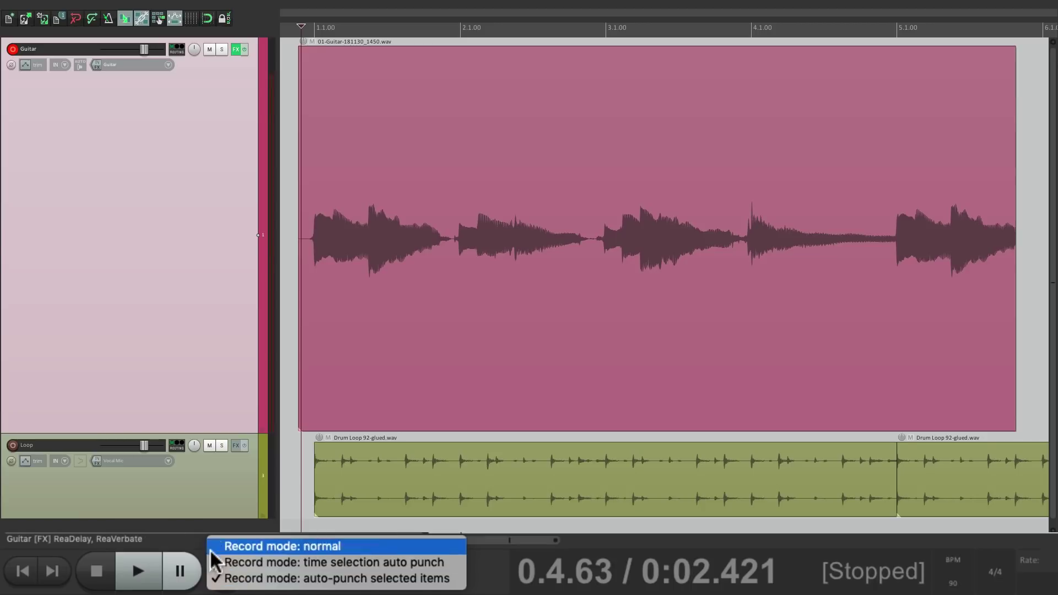
{"action": "left_click", "coordinate": [196, 542]}
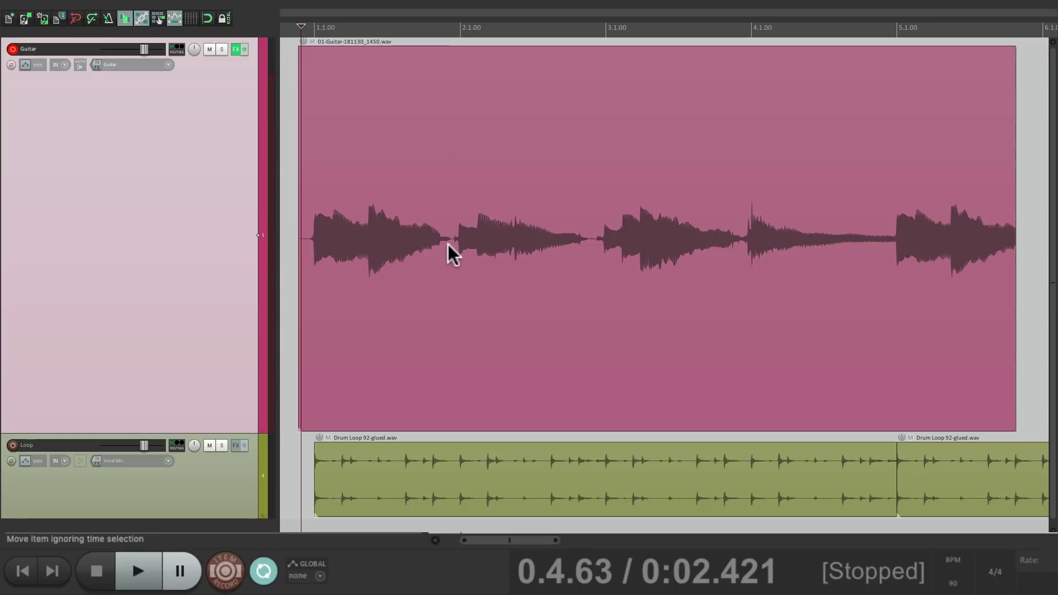
Split the guitar item at each bar line, then select the second and fourth chord items
{"action": "key", "text": "s"}
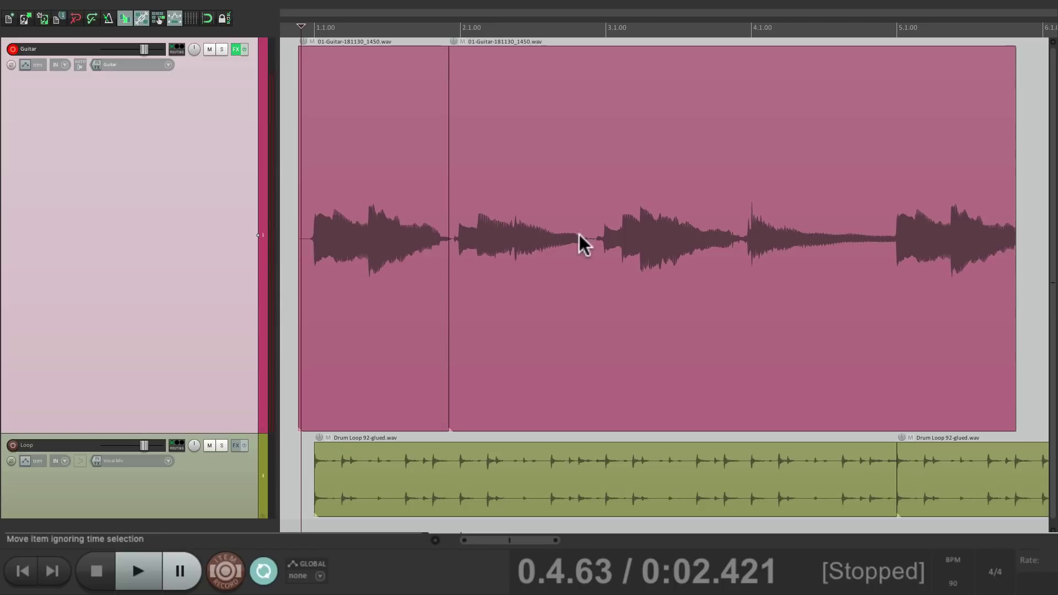
{"action": "key", "text": "s"}
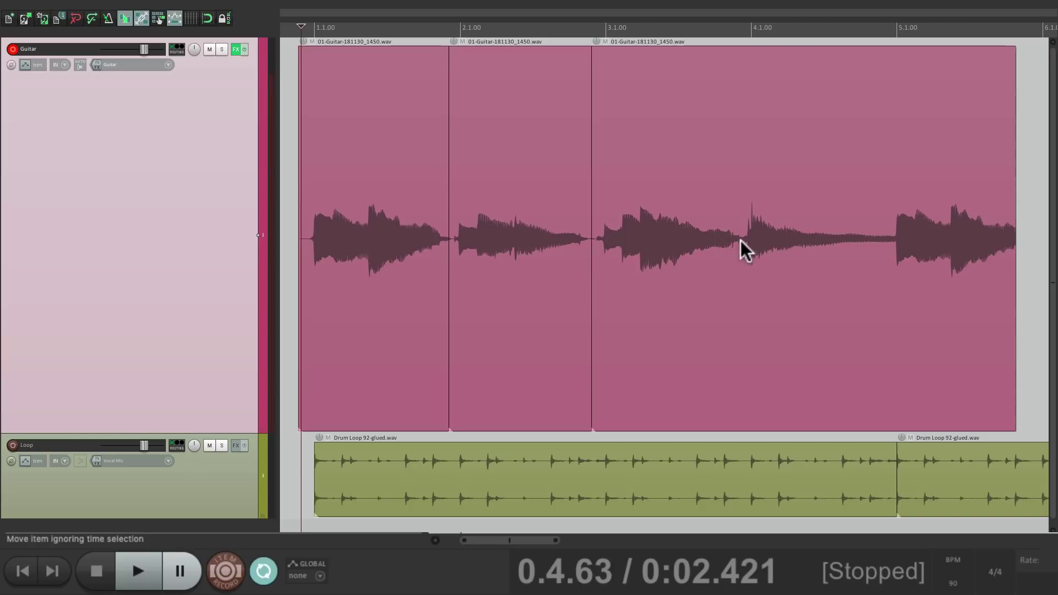
{"action": "key", "text": "s"}
{"action": "key", "text": "s"}
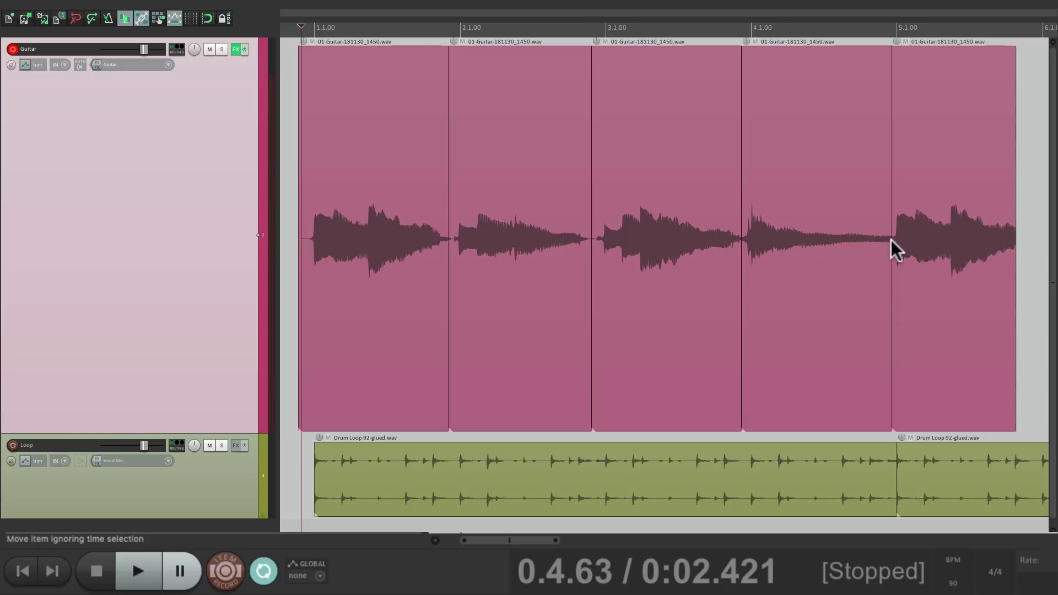
{"action": "left_click", "coordinate": [507, 97]}
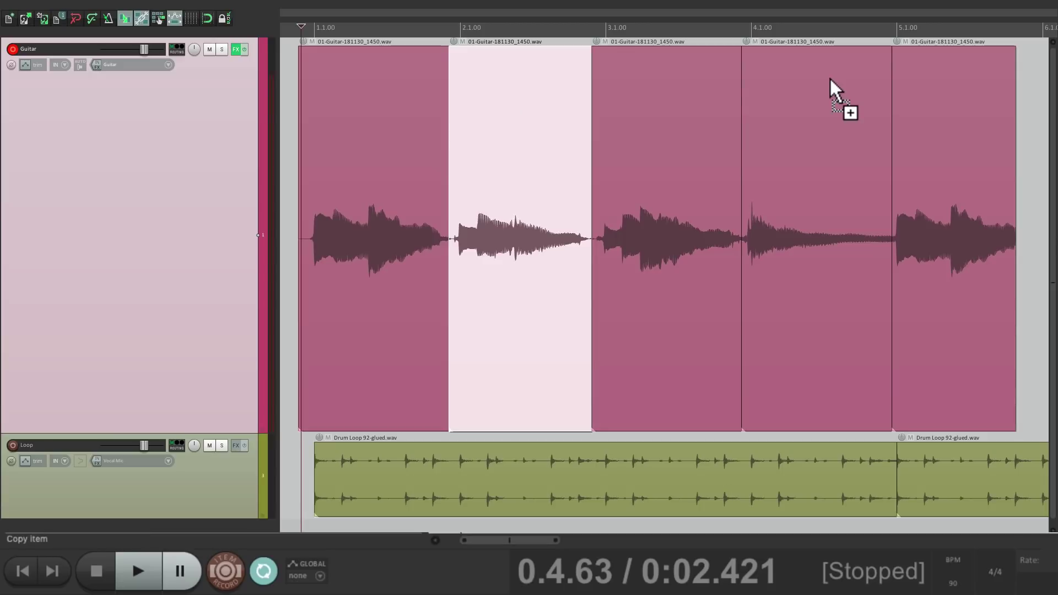
{"action": "left_click", "coordinate": [830, 78], "text": "ctrl"}
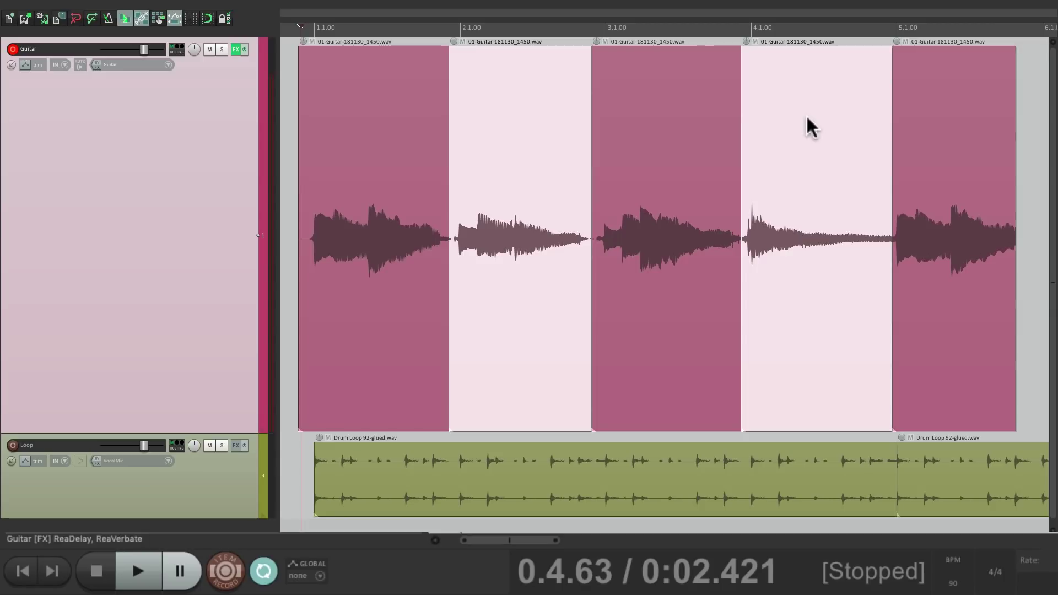
Auto-punch record a new 1501 take over the selected second and fourth chords
{"action": "left_click", "coordinate": [225, 569]}
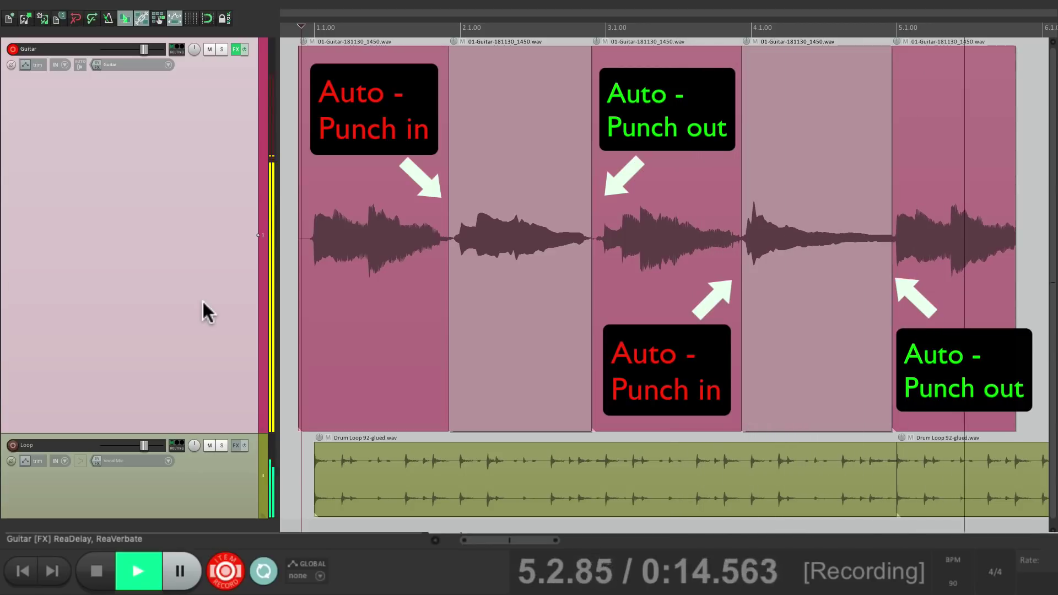
{"action": "key", "text": "space"}
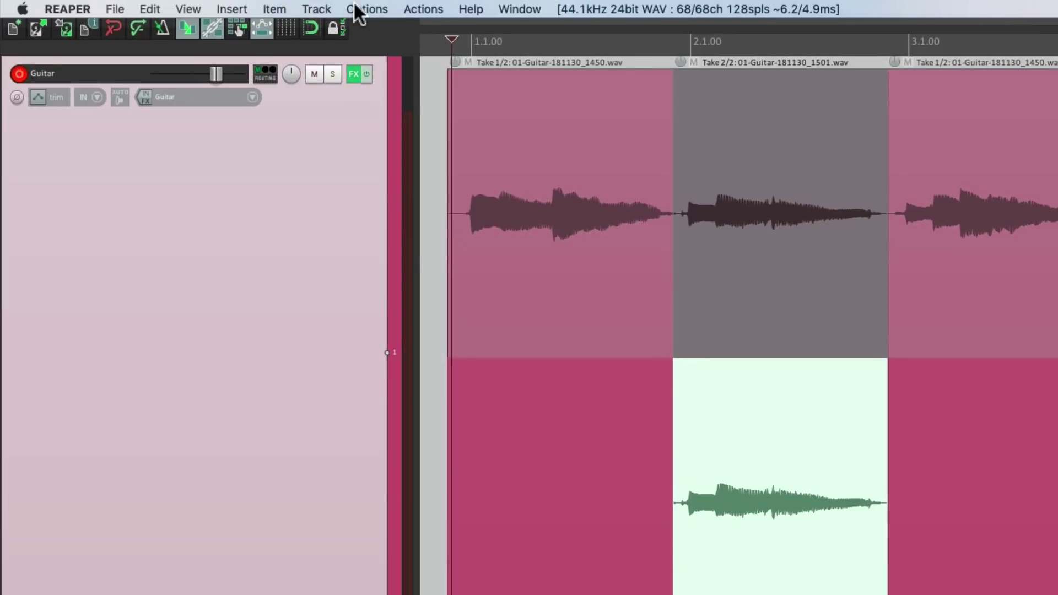
Switch overlapping recordings to 'Trims existing items (tape mode)' and re-record the second and fourth chords
{"action": "left_click", "coordinate": [239, 6]}
{"action": "mouse_move", "coordinate": [358, 77]}
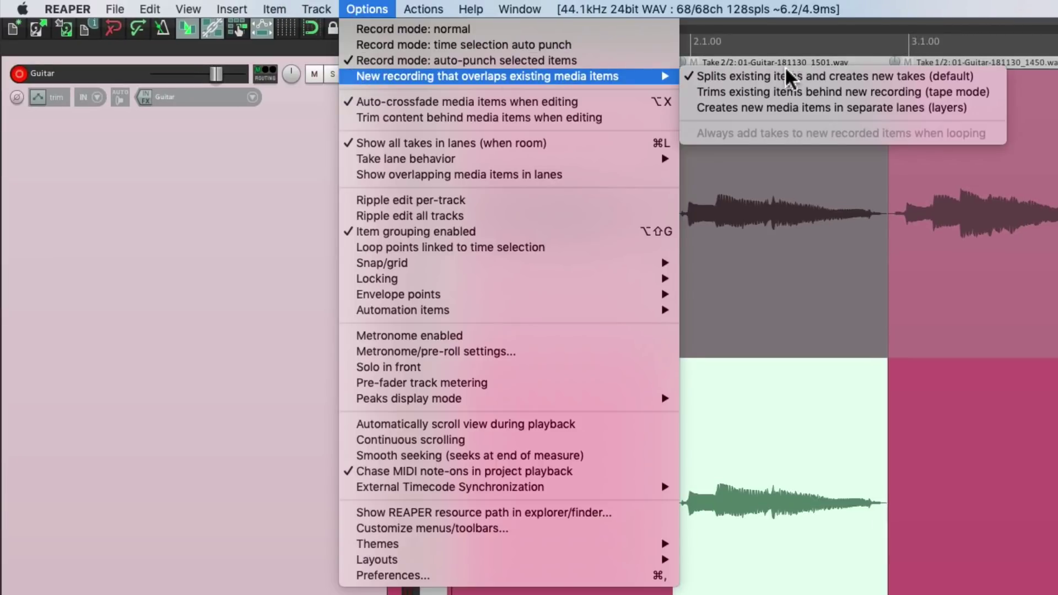
{"action": "left_click", "coordinate": [780, 95]}
{"action": "key", "text": "super+r"}
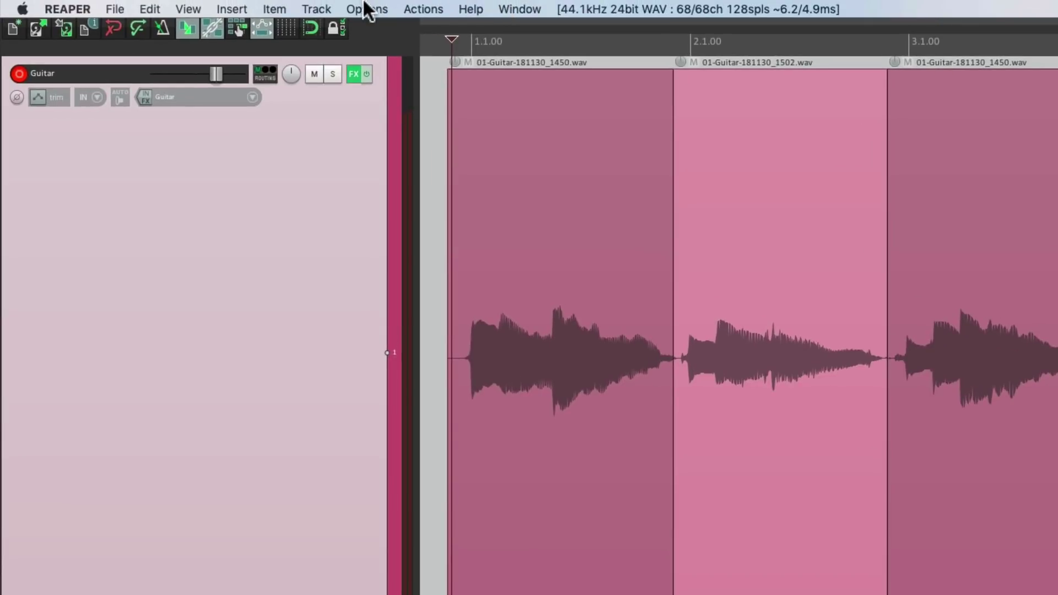
Set overlapping recordings back to 'Splits existing items and creates new takes'
{"action": "left_click", "coordinate": [367, 8]}
{"action": "mouse_move", "coordinate": [358, 77]}
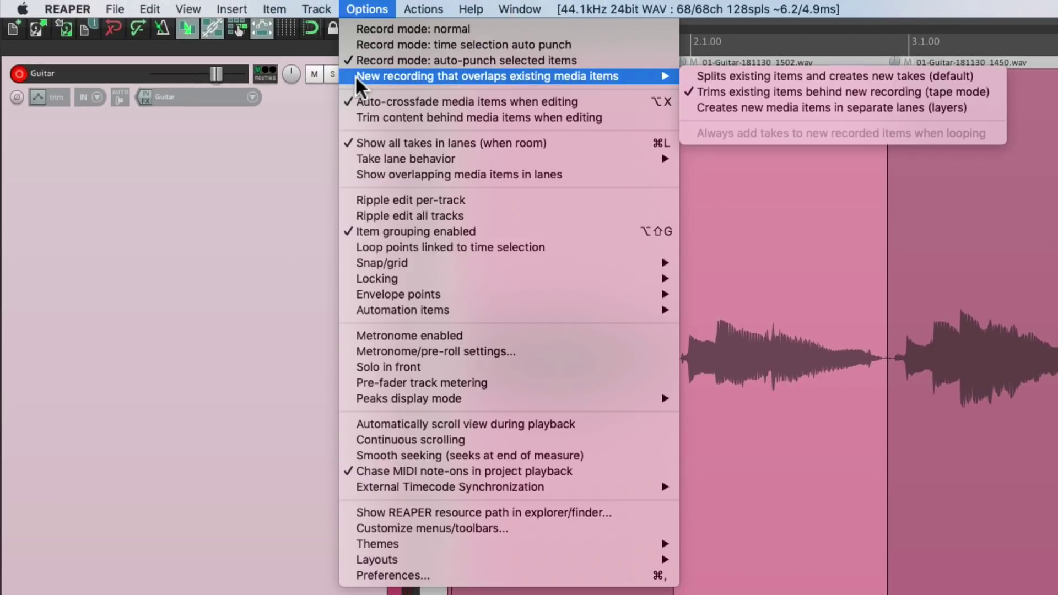
{"action": "left_click", "coordinate": [711, 92]}
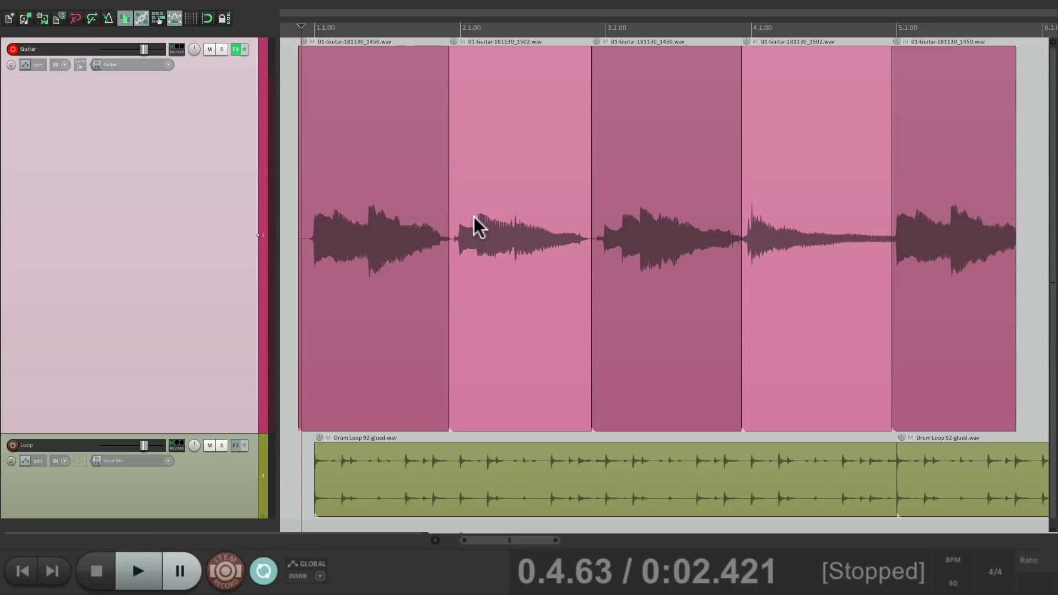
With snap on, loop bars 1 to 5 and record three passes over chords two and four
{"action": "key", "text": "alt+s"}
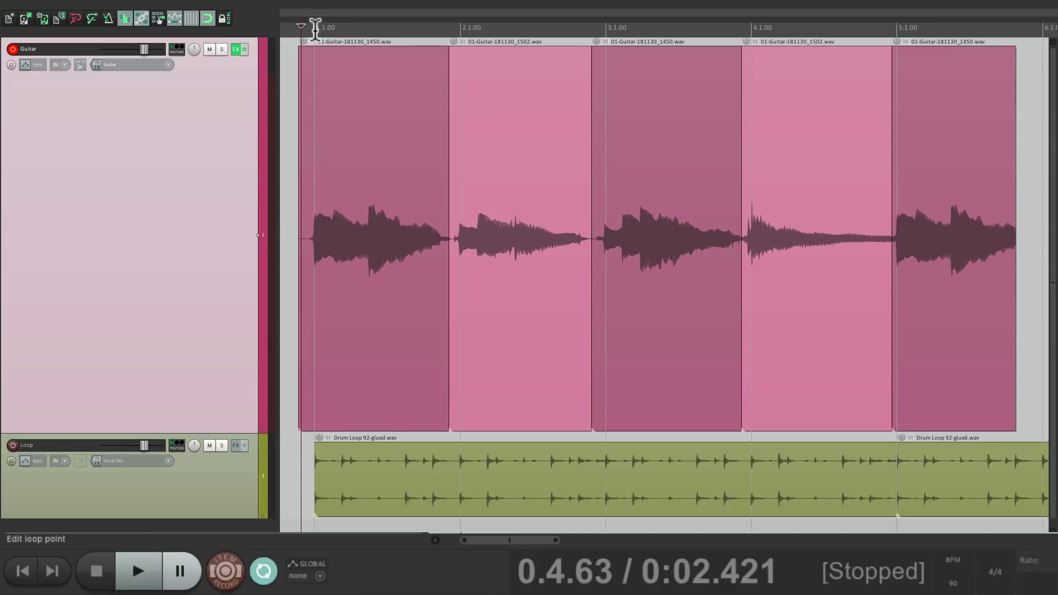
{"action": "left_click_drag", "start_coordinate": [315, 28], "coordinate": [895, 23]}
{"action": "left_click_drag", "start_coordinate": [494, 101], "coordinate": [783, 96]}
{"action": "left_click", "coordinate": [224, 571]}
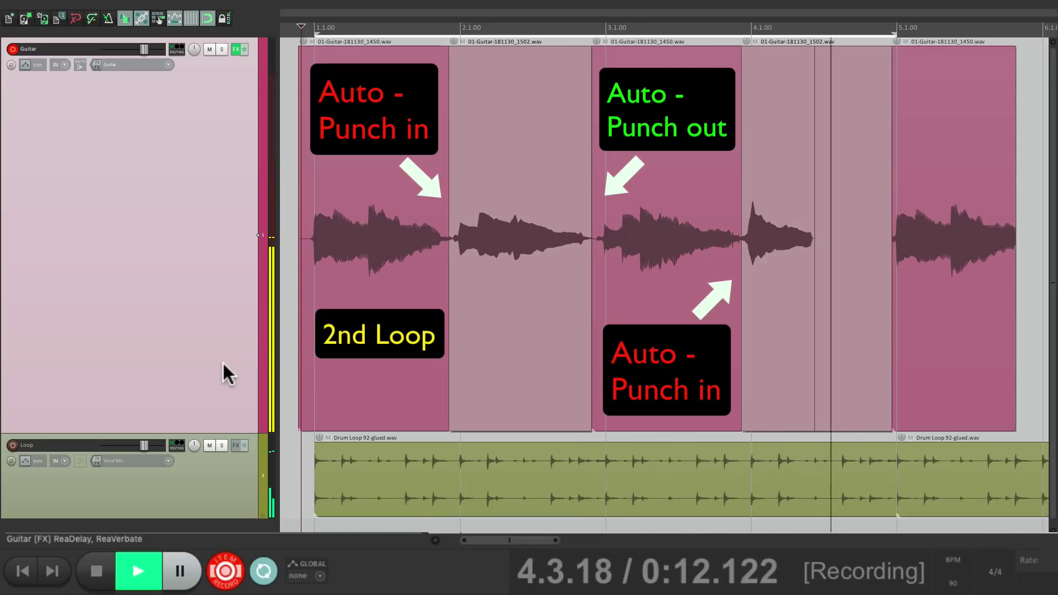
{"action": "key", "text": "space"}
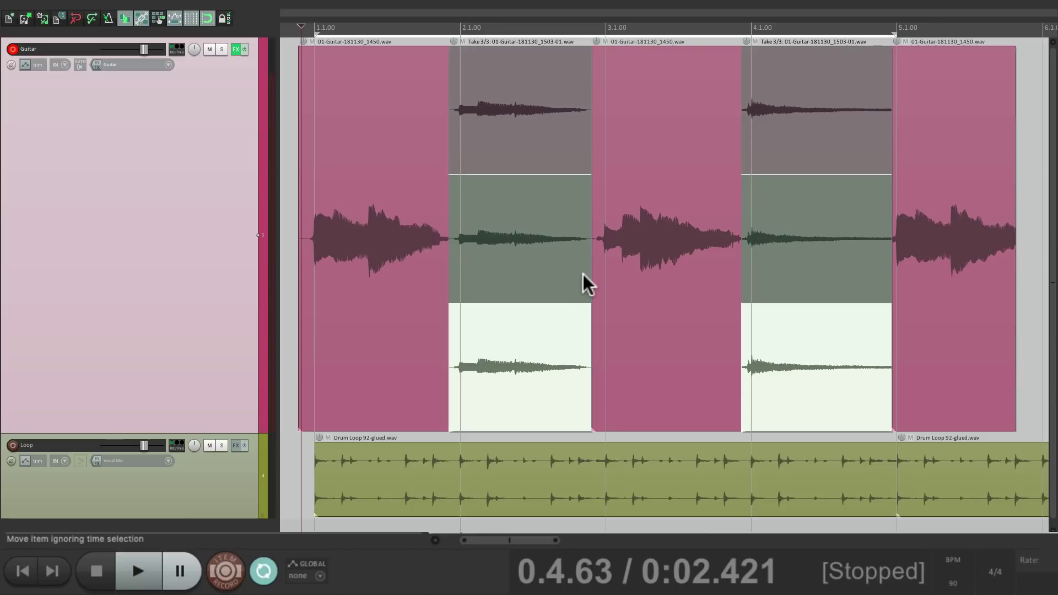
Make the 1503-01 takes active on both chords and crop all Guitar items to them
{"action": "key", "text": "t"}
{"action": "key", "text": "t"}
{"action": "key", "text": "t"}
{"action": "key", "text": "t"}
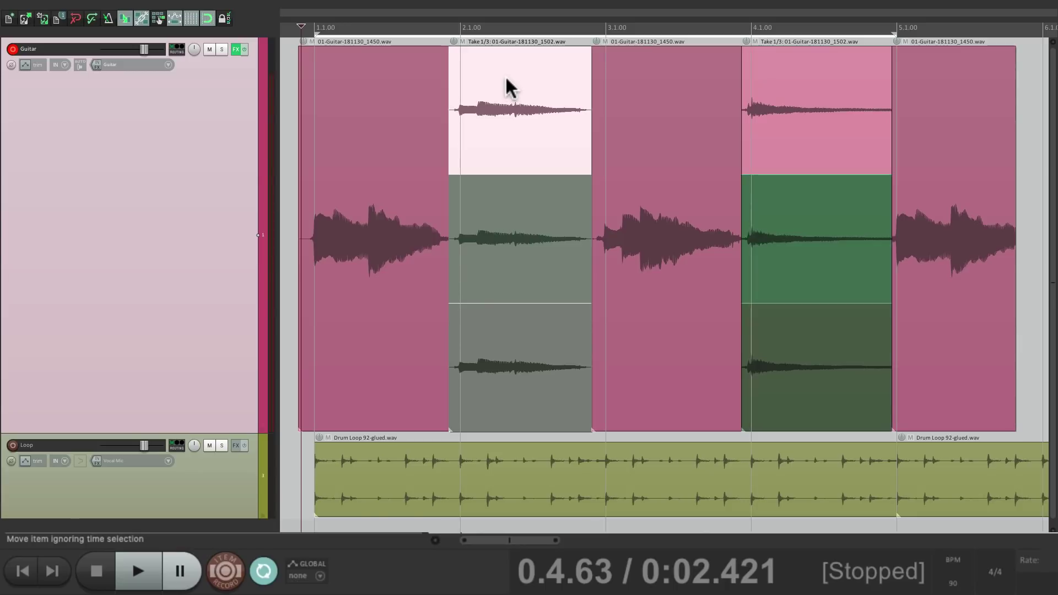
{"action": "key", "text": "t"}
{"action": "key", "text": "t"}
{"action": "key", "text": "t"}
{"action": "key", "text": "t"}
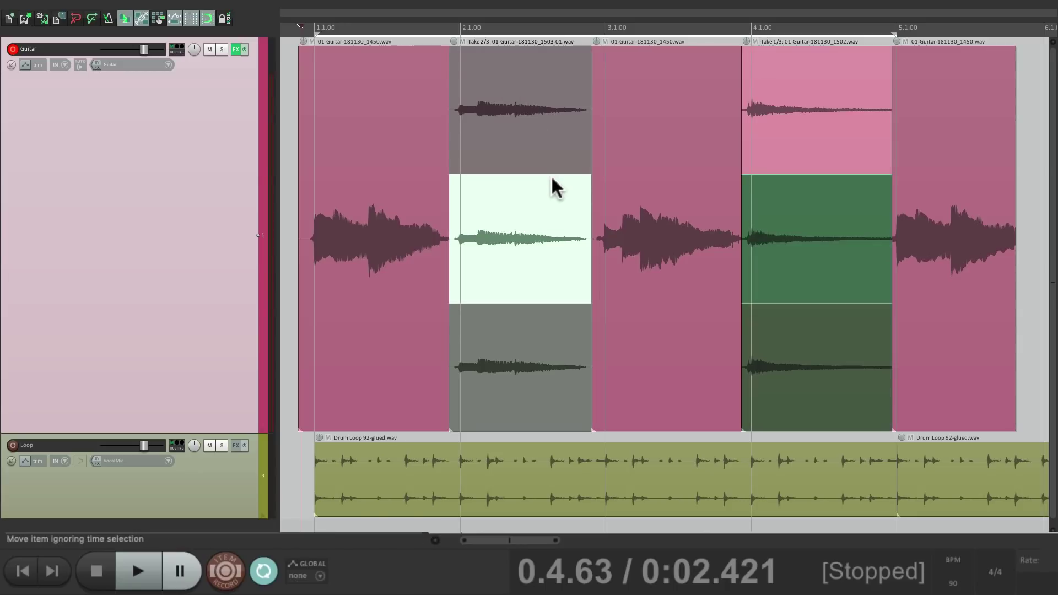
{"action": "left_click", "coordinate": [792, 55]}
{"action": "key", "text": "t"}
{"action": "key", "text": "t"}
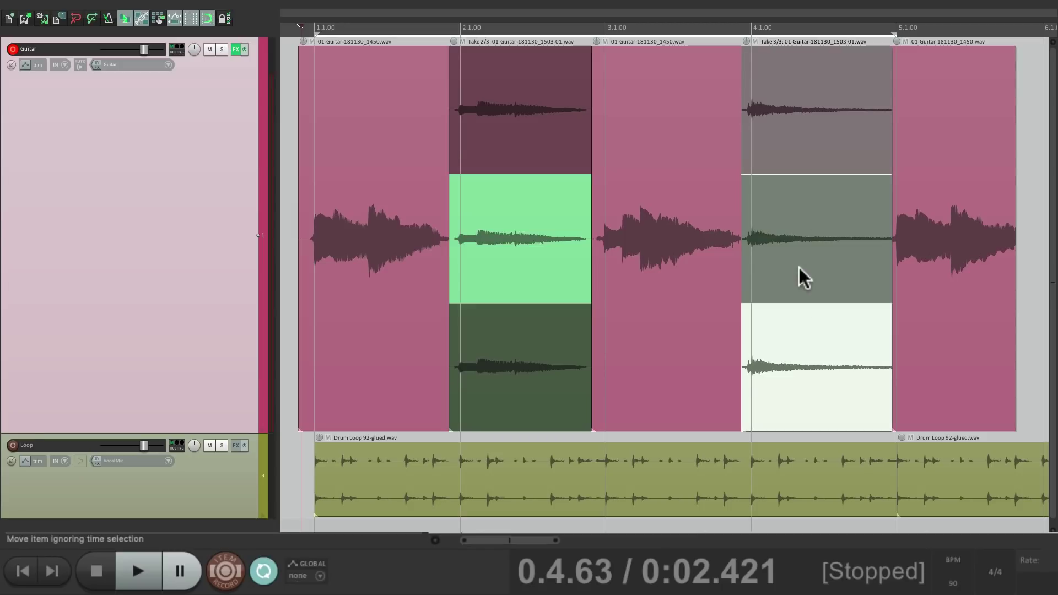
{"action": "double_click", "coordinate": [118, 160]}
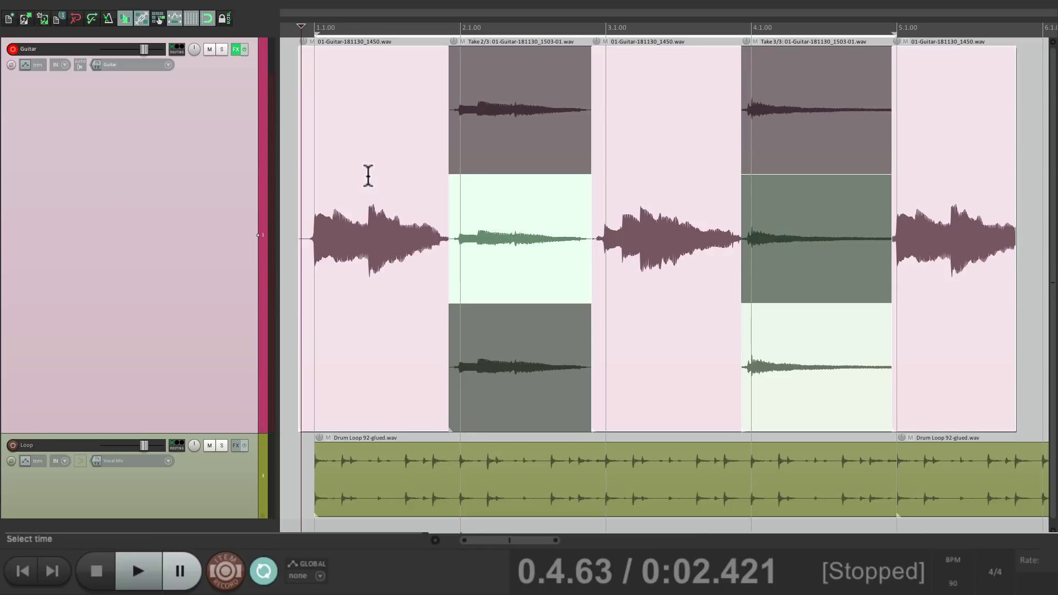
{"action": "key", "text": "alt+shift+t"}
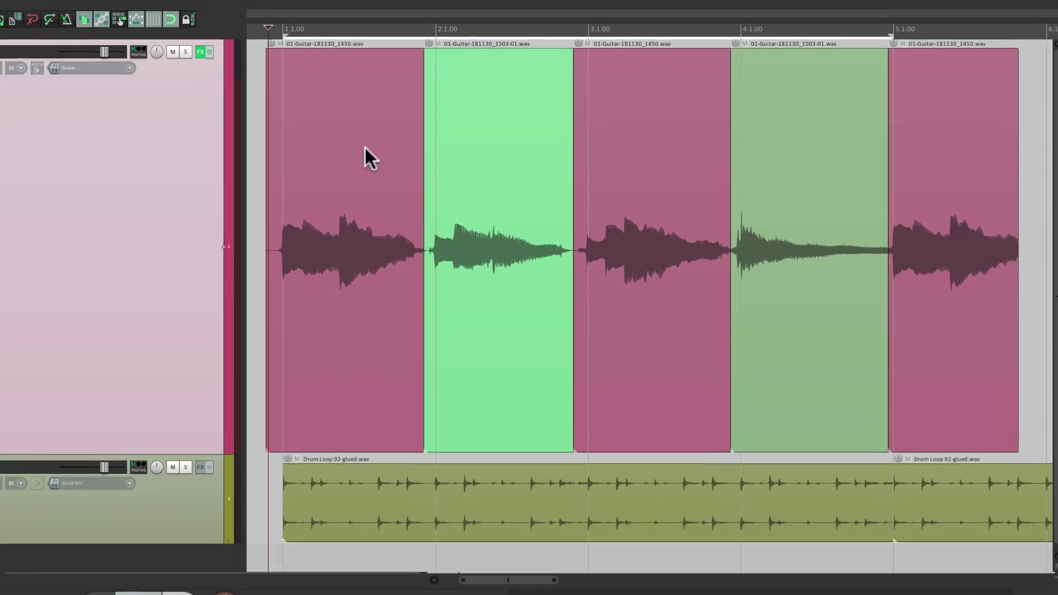
Overlap the first chord into bar 2 and slide the crossfade into the quiet gap
{"action": "scroll", "coordinate": [269, 312], "scroll_direction": "up", "scroll_amount": 3}
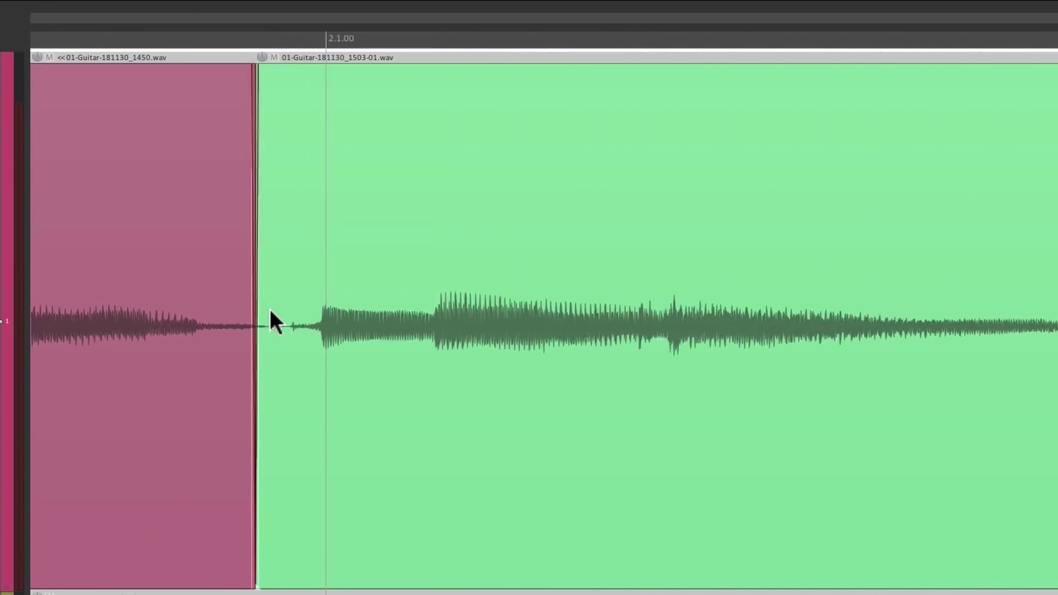
{"action": "left_click_drag", "start_coordinate": [251, 348], "coordinate": [220, 365]}
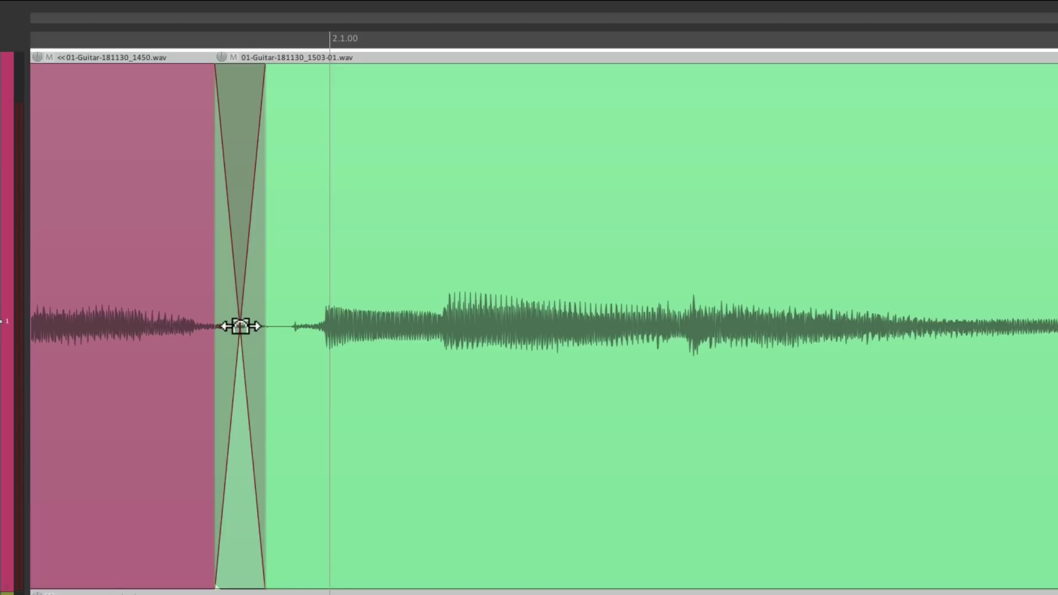
{"action": "left_click_drag", "start_coordinate": [240, 327], "coordinate": [265, 332]}
Overlap the second and third chords and place their crossfade in the gap before bar 3
{"action": "scroll", "coordinate": [309, 369], "scroll_direction": "down", "scroll_amount": 2}
{"action": "scroll", "coordinate": [449, 322], "scroll_direction": "right", "scroll_amount": 5}
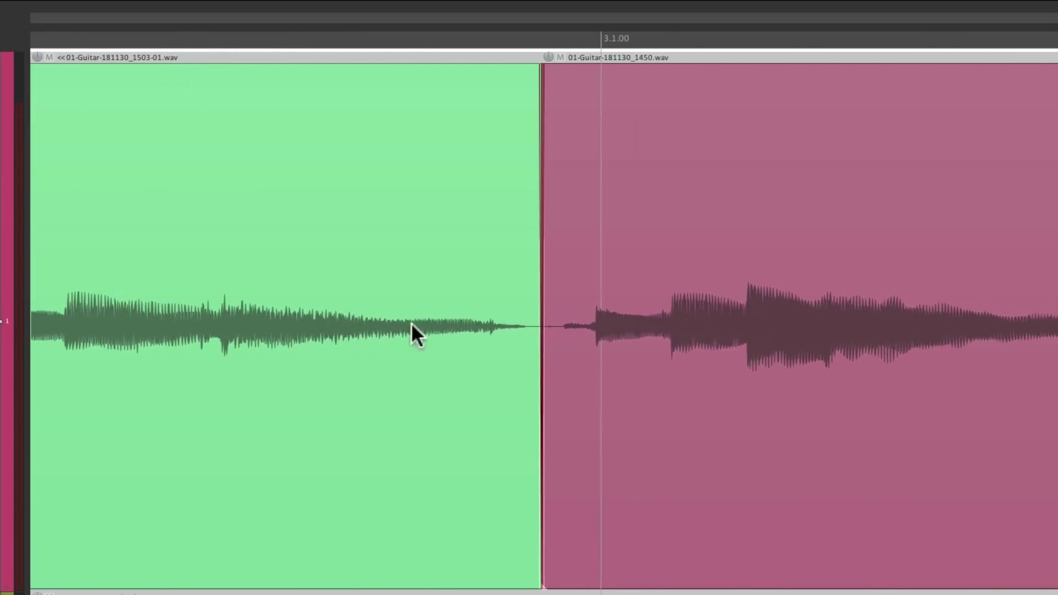
{"action": "scroll", "coordinate": [568, 329], "scroll_direction": "up", "scroll_amount": 4}
{"action": "left_click_drag", "start_coordinate": [503, 373], "coordinate": [474, 378]}
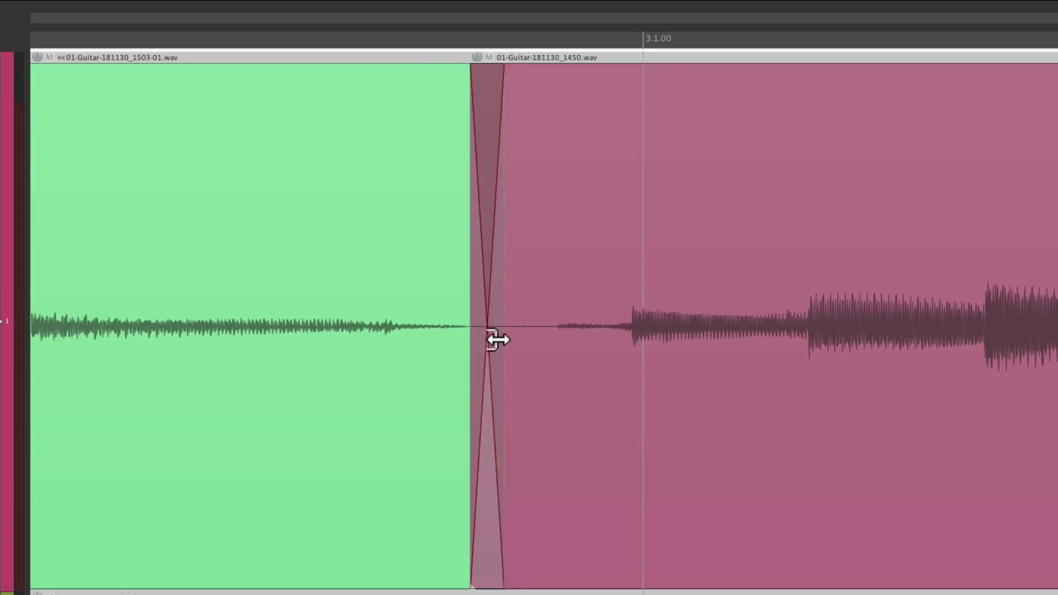
{"action": "left_click_drag", "start_coordinate": [489, 328], "coordinate": [551, 330]}
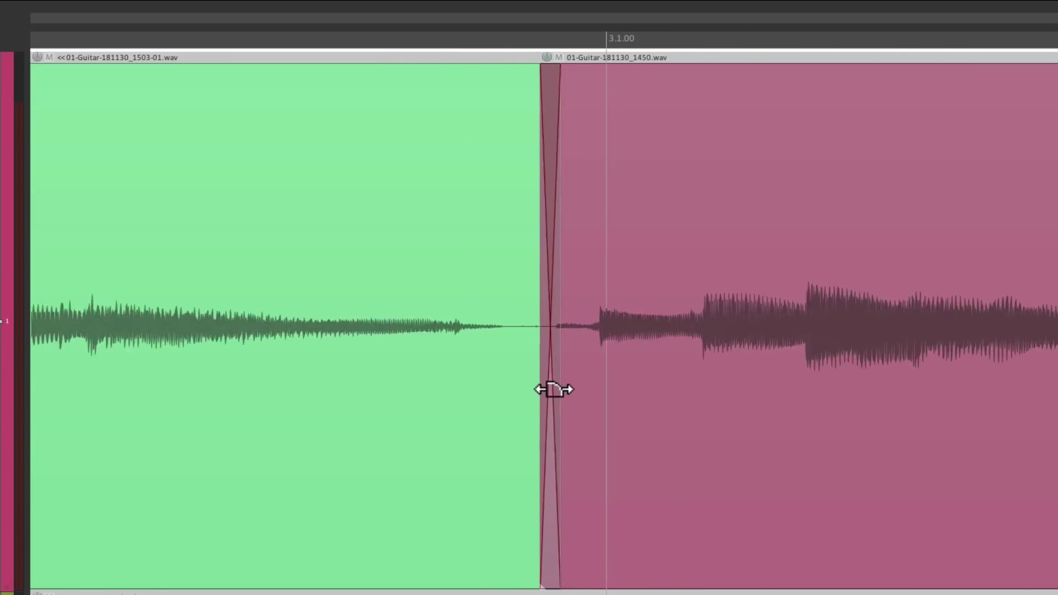
{"action": "scroll", "coordinate": [554, 389], "scroll_direction": "down", "scroll_amount": 4}
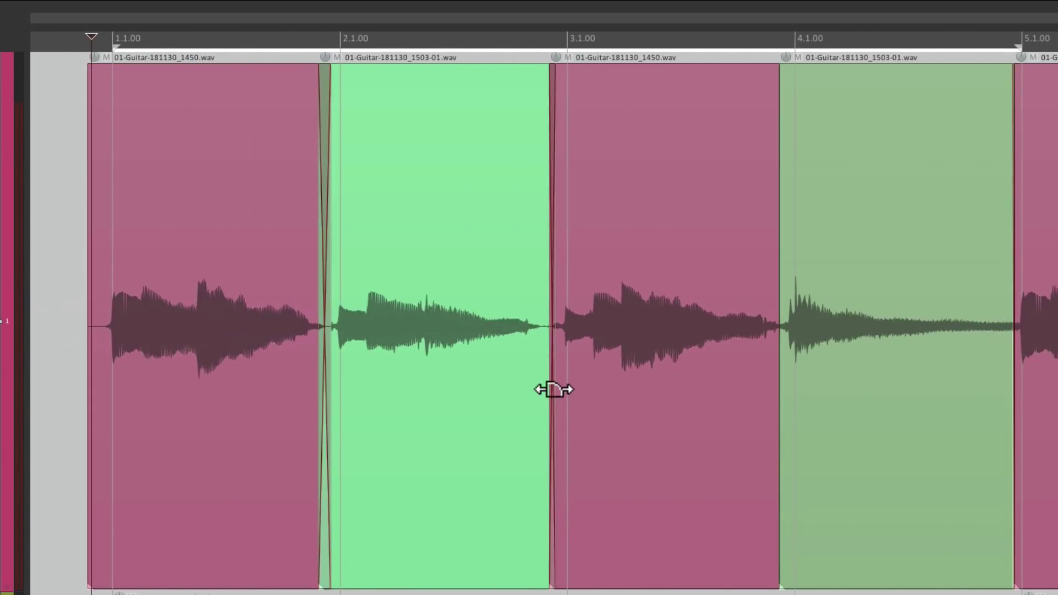